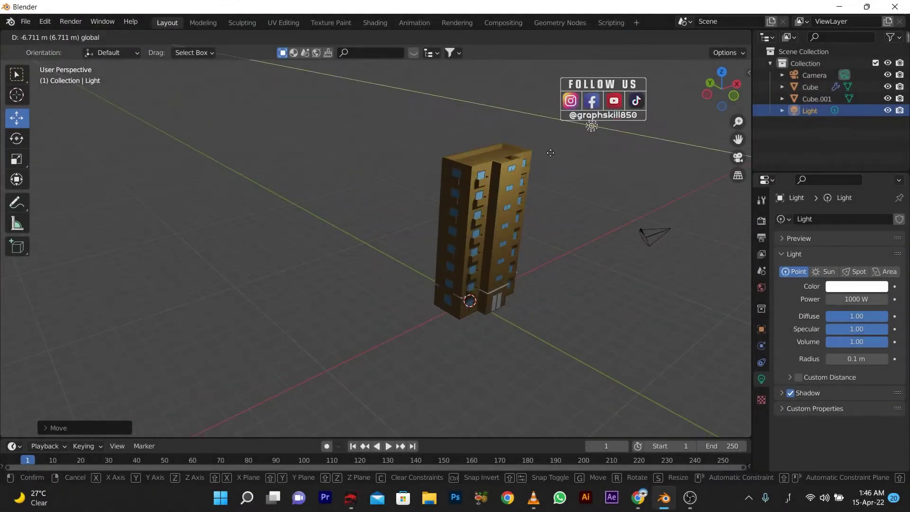
Add a plane and scale it into a large ground beneath the tower
left_click(550, 152)
middle_click_drag(492, 255, 447, 249)
key("shift+a")
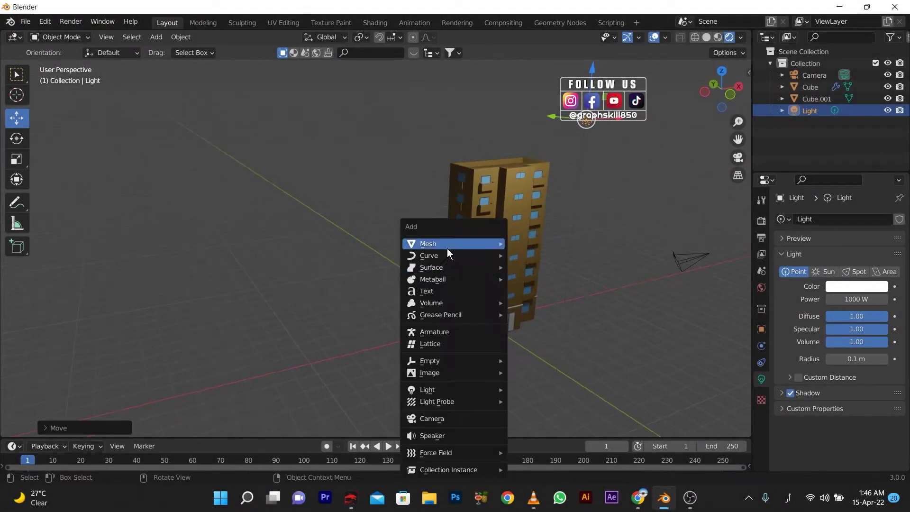
left_click(535, 244)
key("s")
left_click(492, 227)
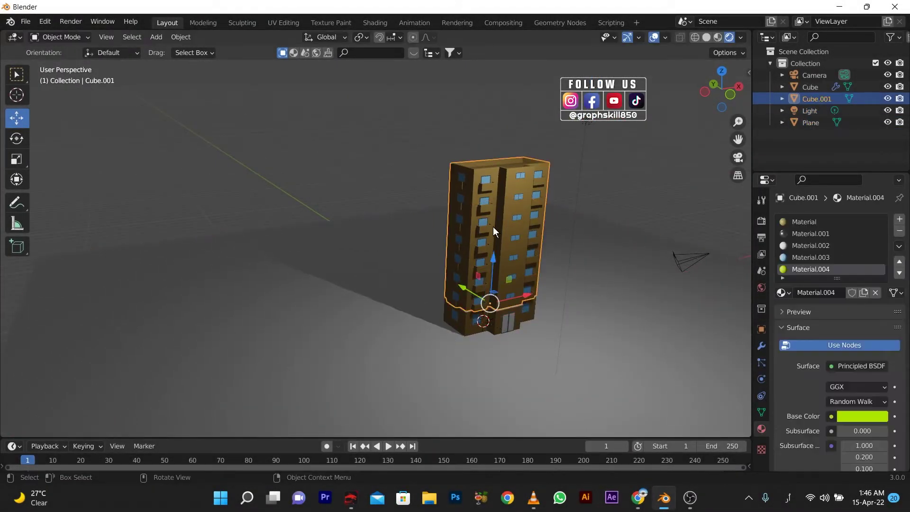
Raise the point light's power to about 6001 W
left_click(809, 111)
key("Return")
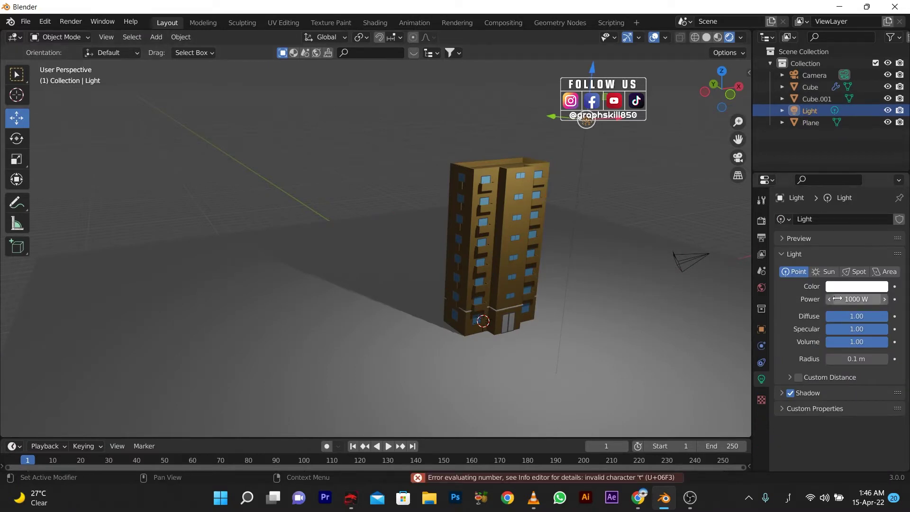
left_click_drag(856, 299, 890, 299)
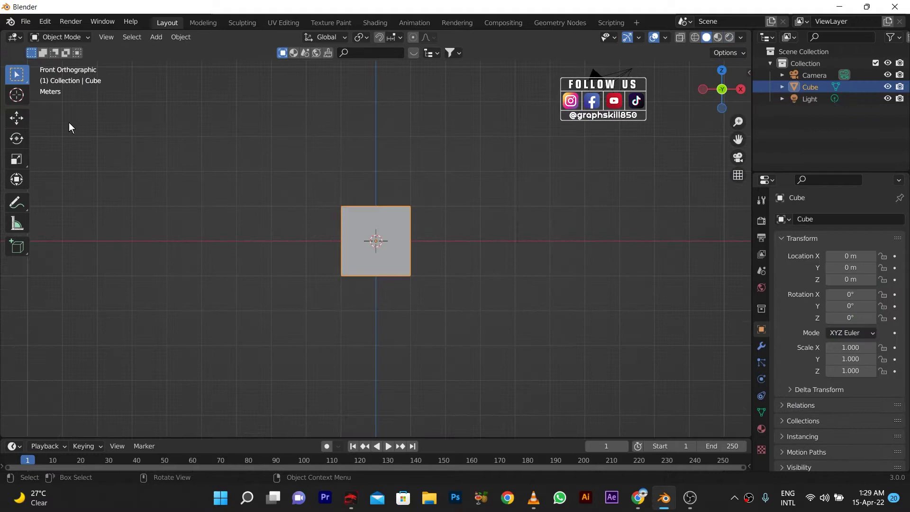
Raise the cube to 1 m height
left_click(17, 118)
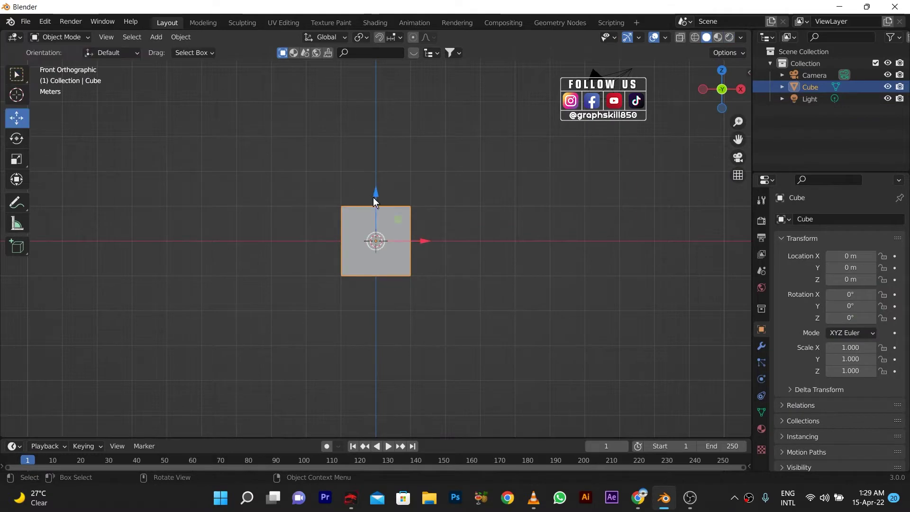
left_click_drag(375, 197, 375, 163)
mouse_move(379, 237)
middle_mouse_down()
mouse_move(337, 249)
mouse_move(415, 213)
mouse_move(232, 213)
middle_mouse_up()
key("g")
left_click(428, 214)
In Edit Mode, delete the cube's left face and narrow the box along X
key("Tab")
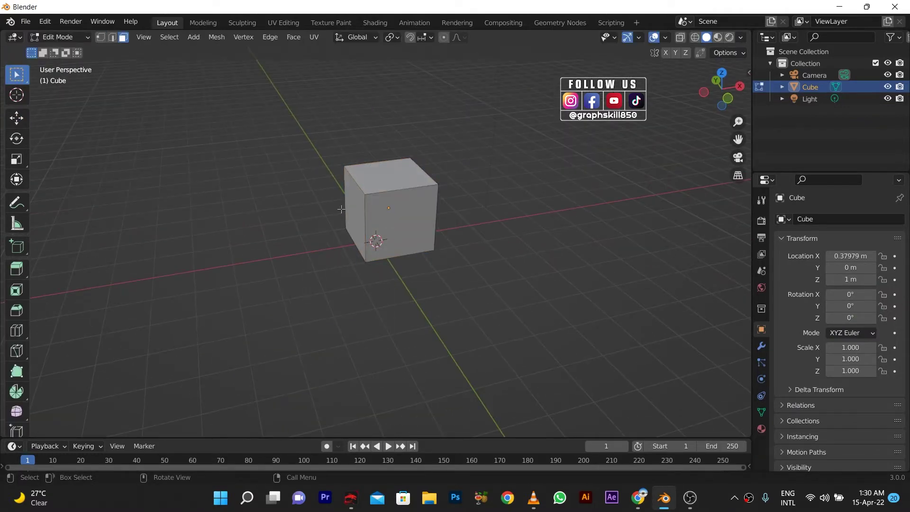
key("x")
left_click(256, 266)
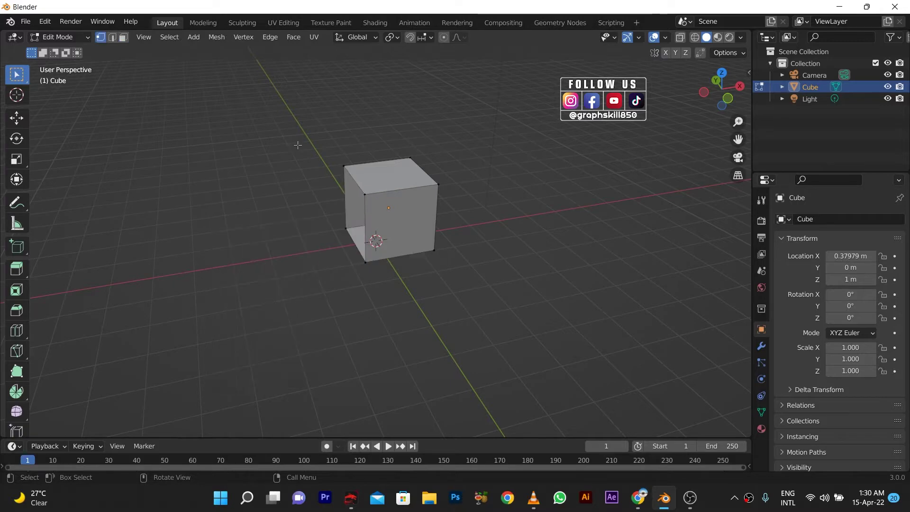
left_click_drag(298, 145, 381, 294)
key("g")
left_click(407, 208)
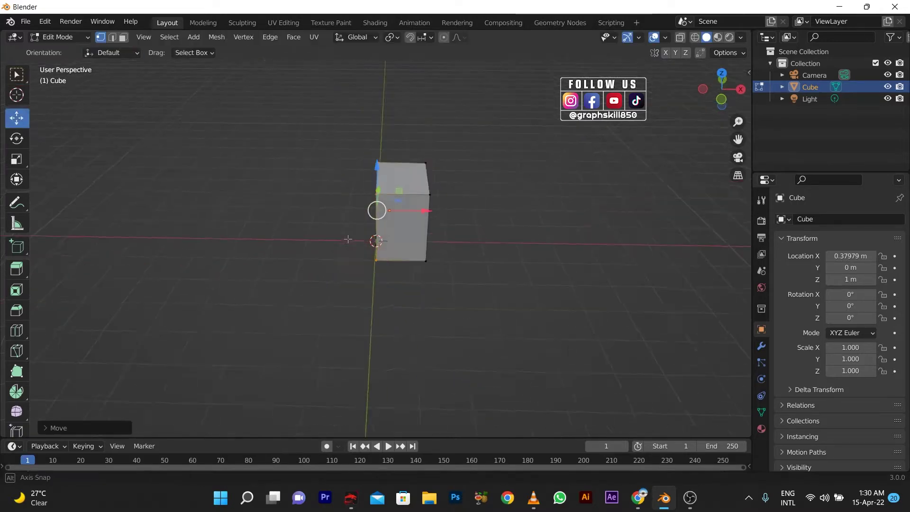
Add an edge loop near the left side and extrude that thin strip into a column
mouse_move(407, 208)
middle_mouse_down()
mouse_move(452, 216)
mouse_move(245, 231)
middle_mouse_up()
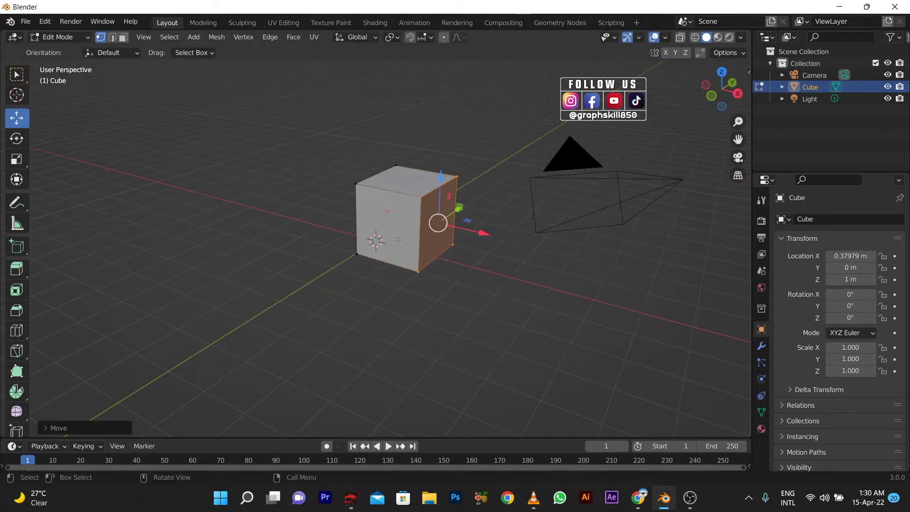
left_click_drag(381, 200, 374, 196)
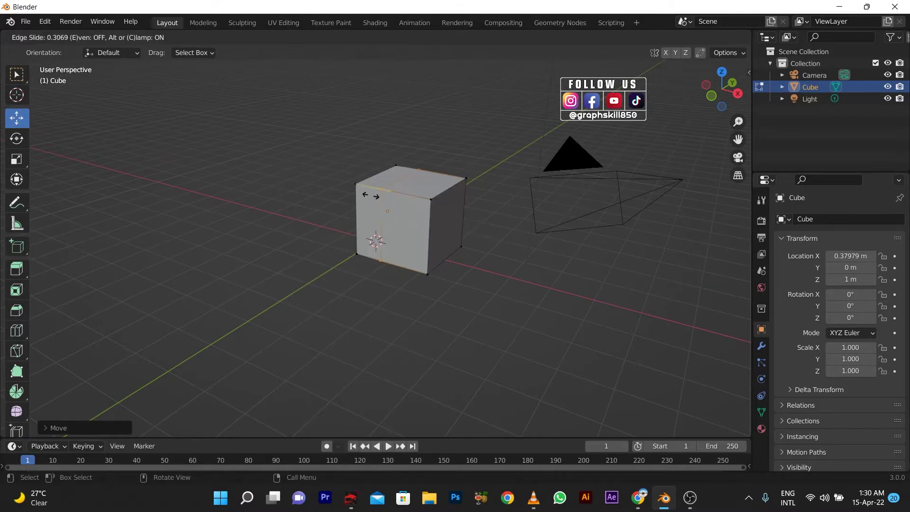
left_click(376, 212)
key("e")
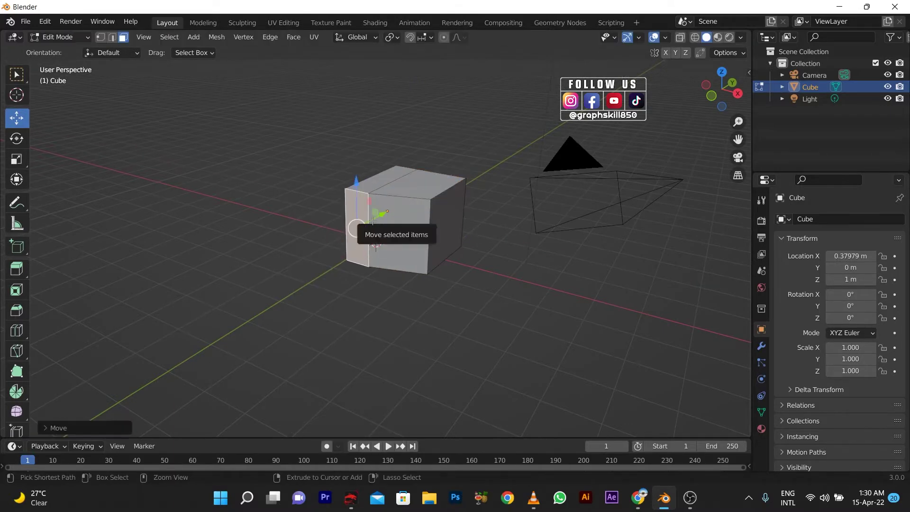
left_click(360, 228)
scroll(374, 235, "up", 5)
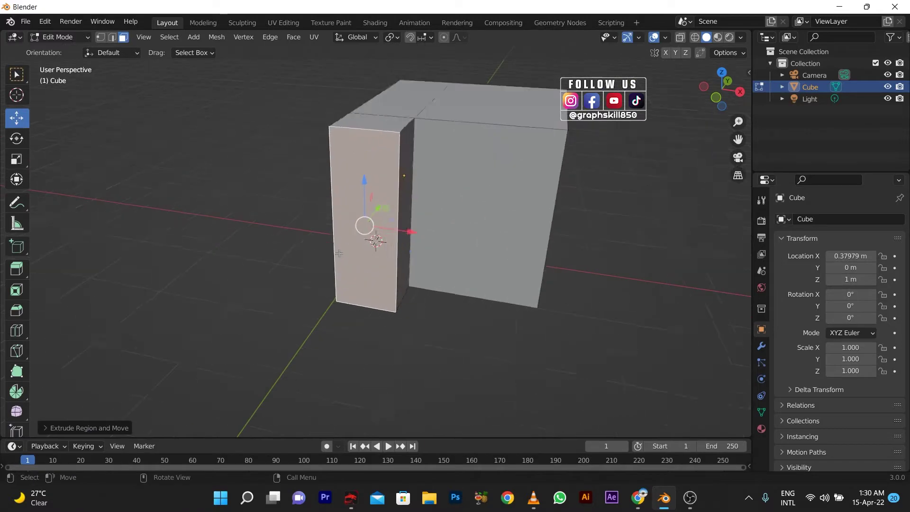
Add a Mirror modifier to the cube
left_click(765, 345)
left_click(806, 219)
left_click(678, 365)
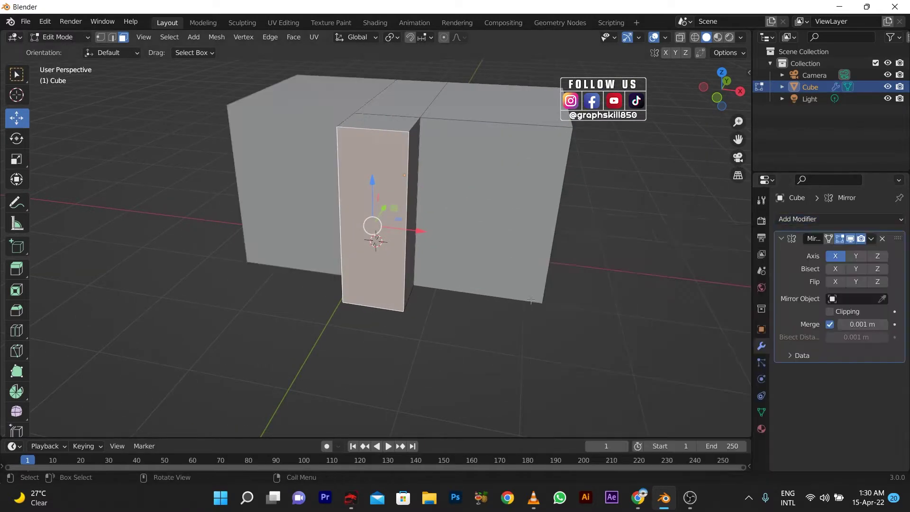
middle_click_drag(398, 265, 417, 284)
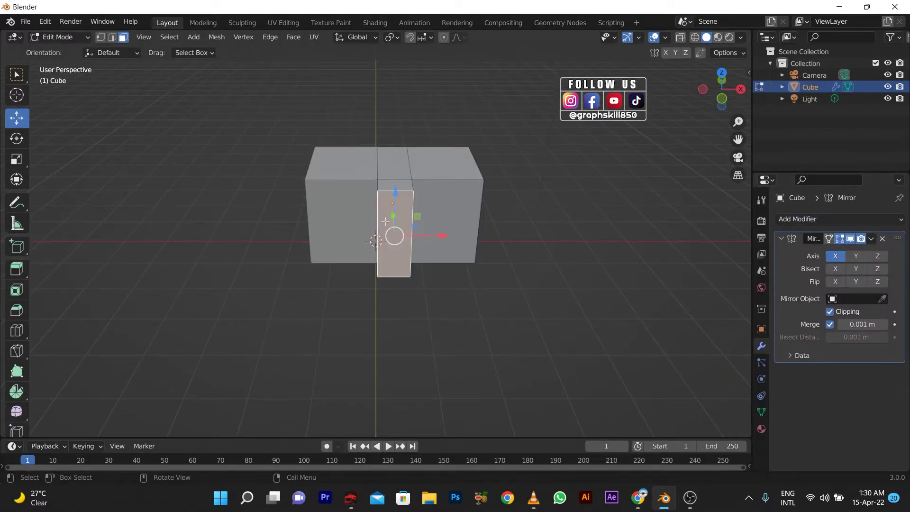
Select the right-half vertices in X-ray and widen them outward along X
key("1")
left_click_drag(415, 283, 401, 212)
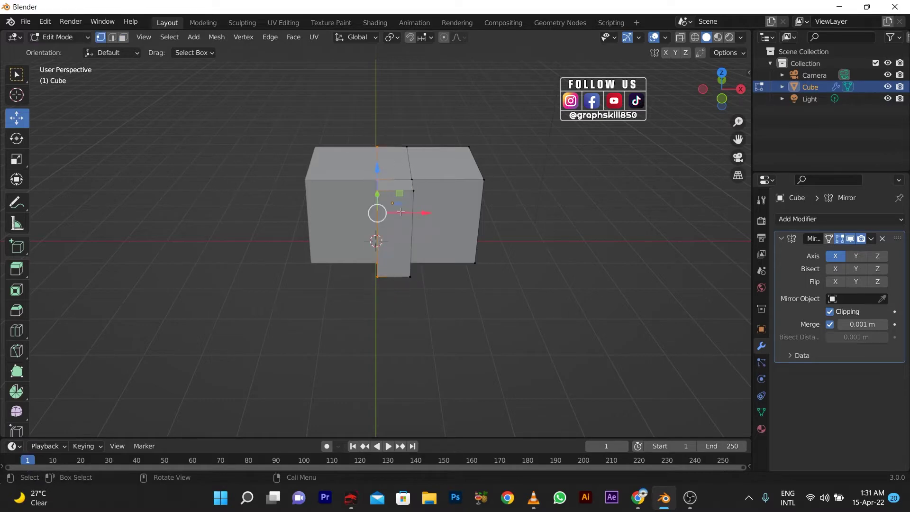
key("alt+z")
left_click_drag(393, 163, 351, 125)
key("alt+z")
key("a")
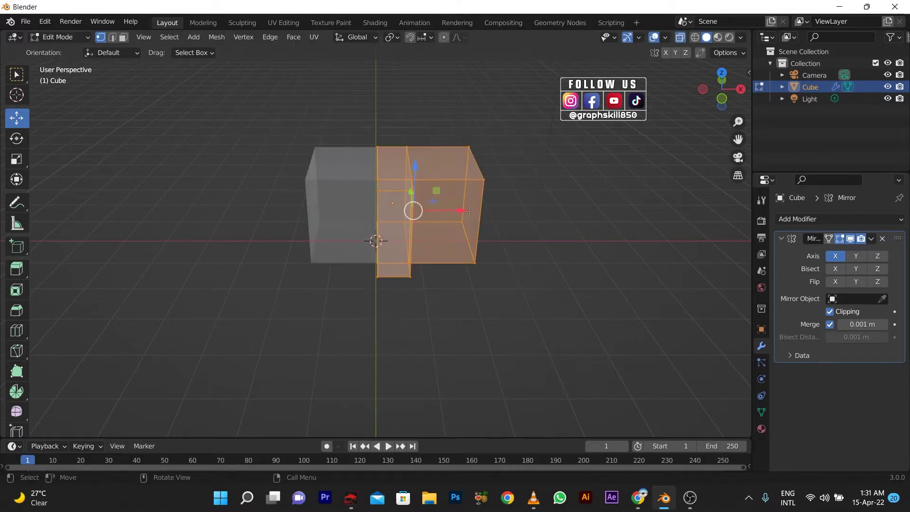
key("s")
key("Escape")
key("g")
key("x")
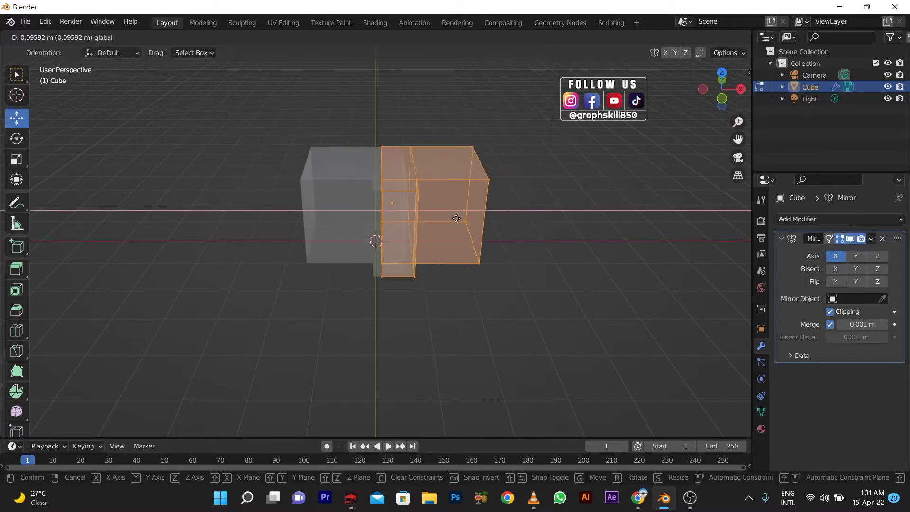
left_click(375, 310)
Inspect the mirrored building in Object Mode and rendered shading, then return to Edit Mode
key("Tab")
key("grave")
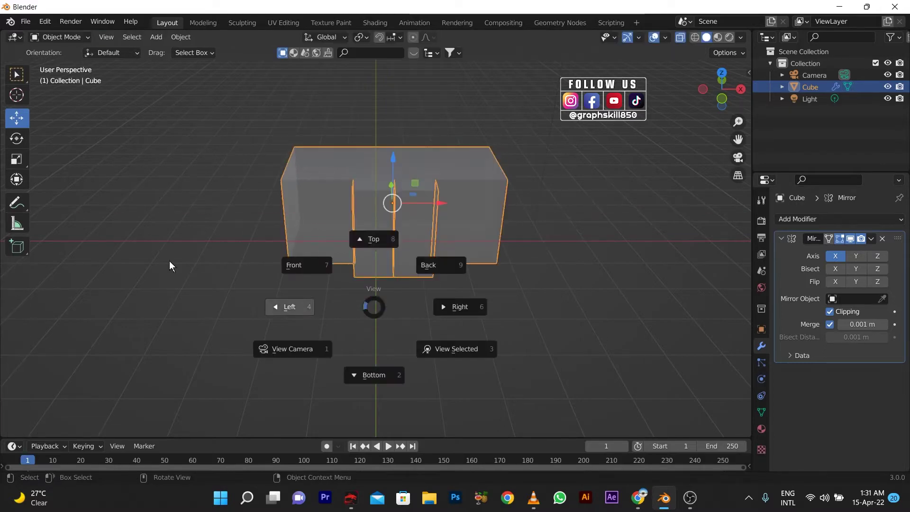
left_click(291, 307)
left_click(729, 37)
left_click(679, 37)
left_click_drag(722, 90, 645, 102)
key("z")
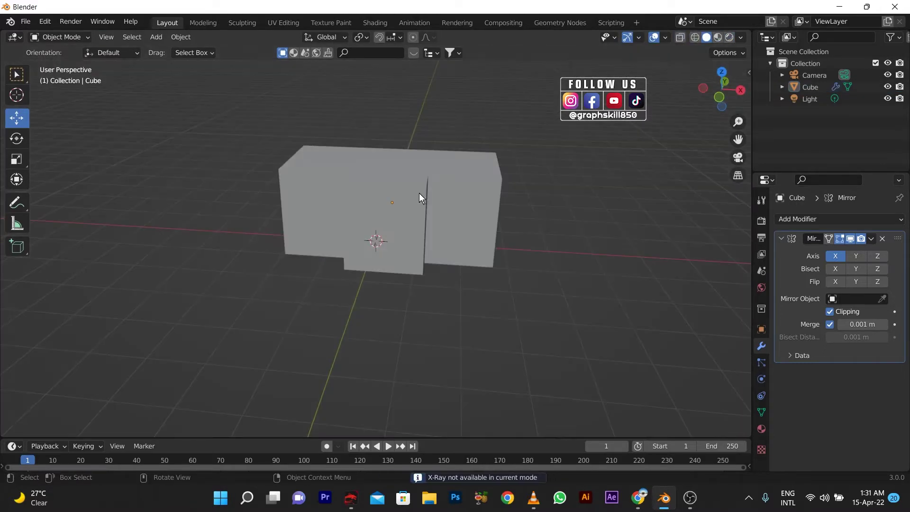
middle_click_drag(419, 193, 371, 214)
scroll(360, 252, "up", 2)
key("Tab")
scroll(364, 267, "up", 3)
Add two edge loops, one across the wall and one on the column
key("ctrl+r")
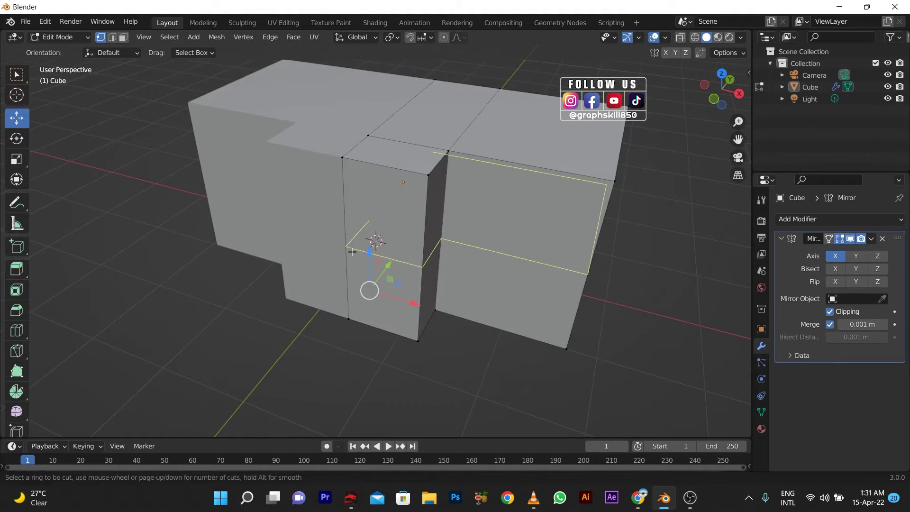
left_click(369, 169)
right_click(350, 267)
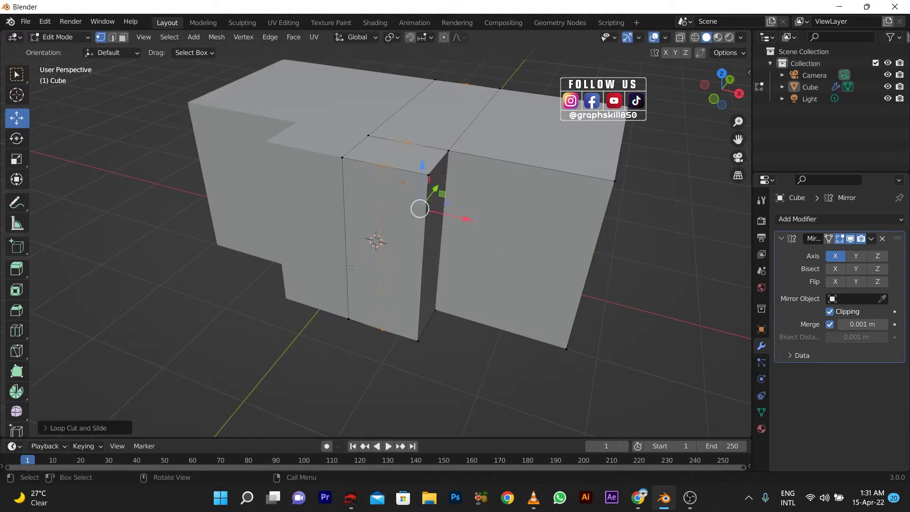
key("ctrl+r")
left_click(376, 241)
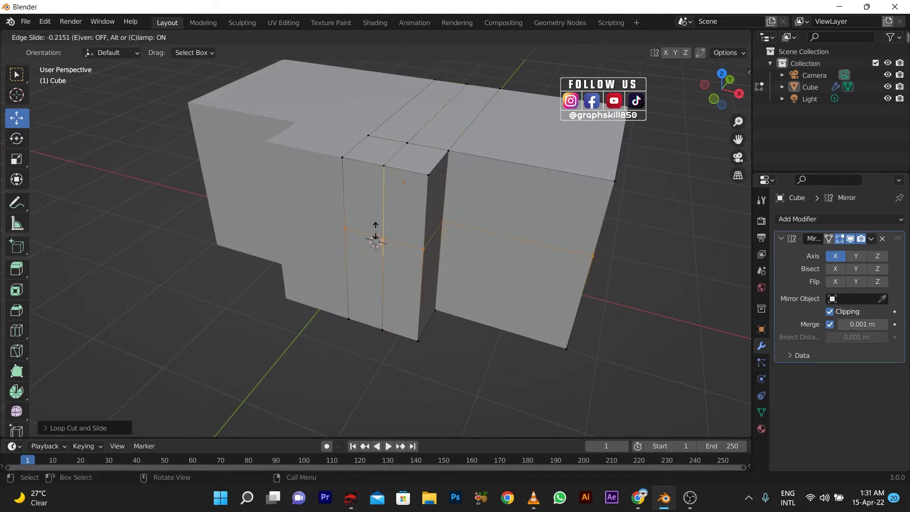
left_click(376, 242)
middle_click_drag(376, 242, 380, 279)
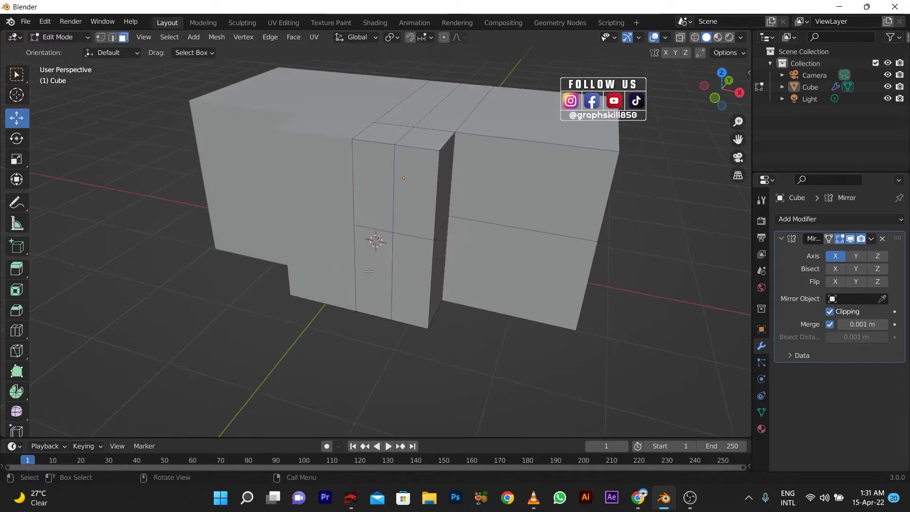
Extrude, inset and push in the lower-left front face as a recessed door
left_click(368, 271)
key("e")
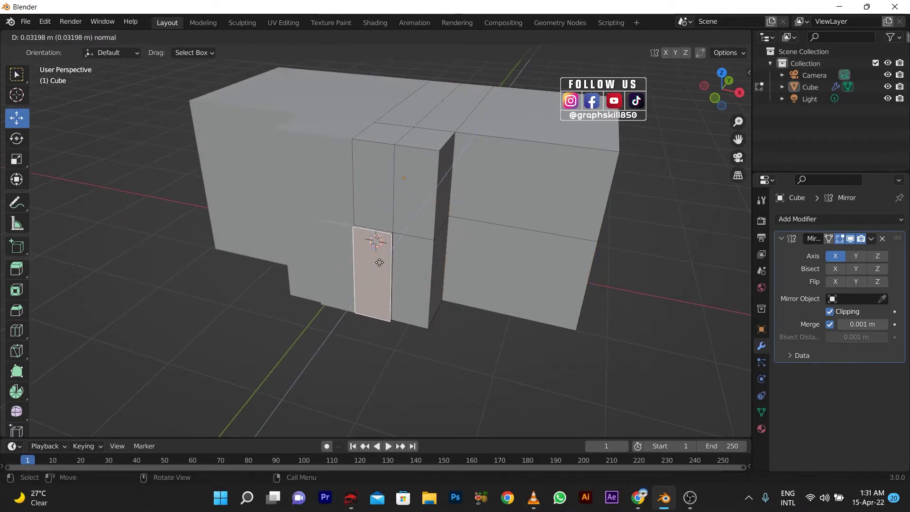
left_click(379, 262)
scroll(379, 262, "up", 3)
key("i")
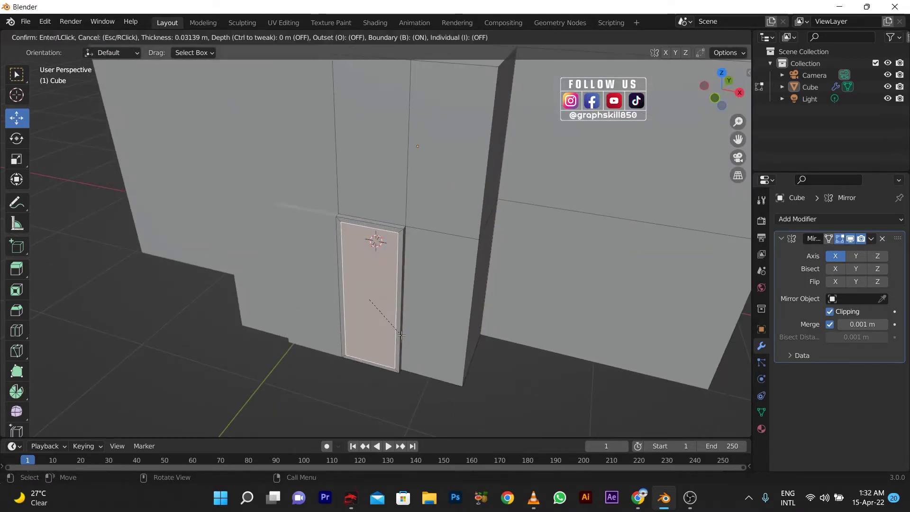
left_click(404, 334)
key("e")
left_click(401, 330)
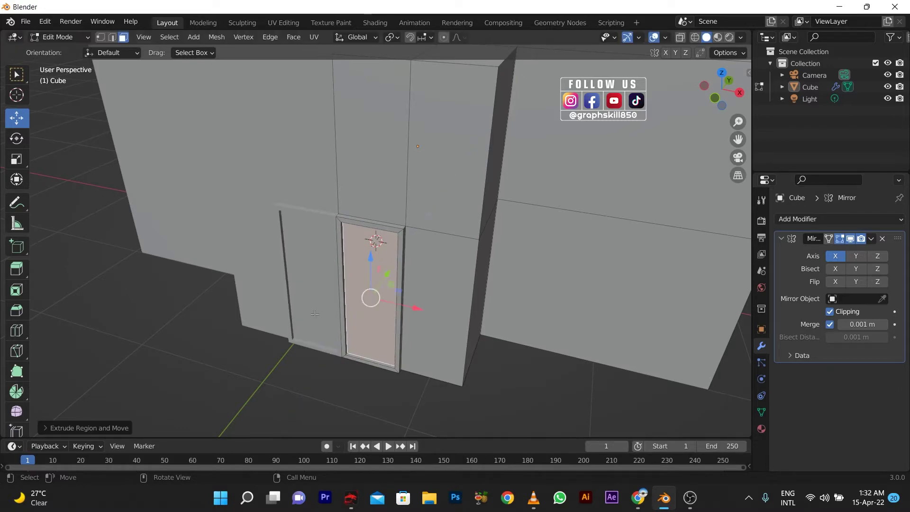
scroll(400, 330, "down", 3)
Add a horizontal edge loop across the right wall
middle_click_drag(400, 331, 364, 279)
left_click(514, 265)
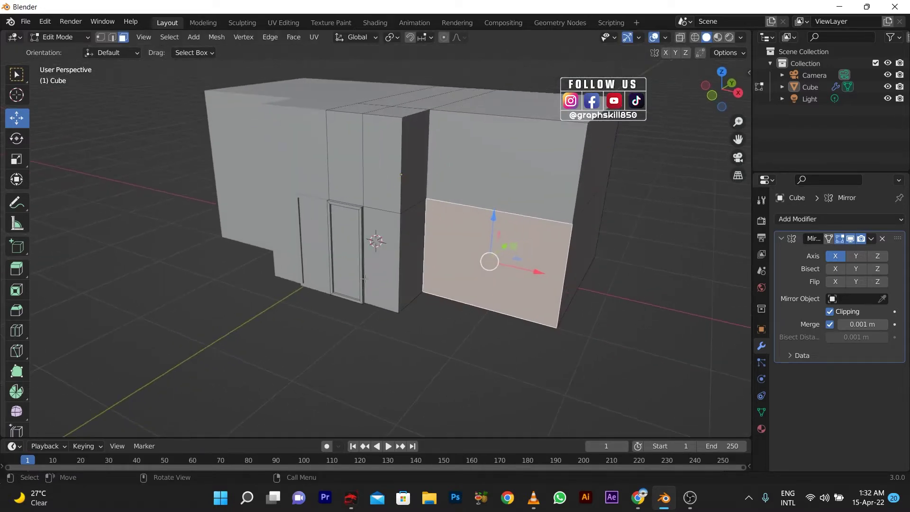
key("i")
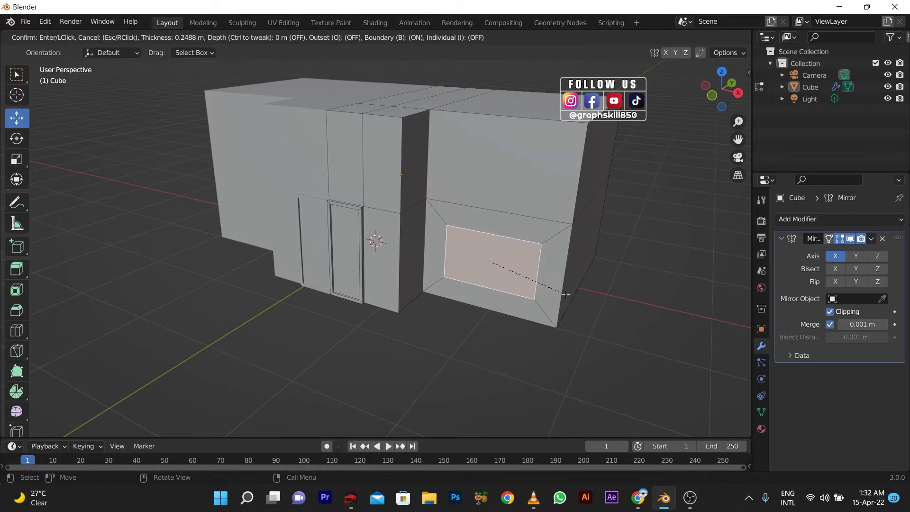
right_click(559, 290)
left_click(569, 271)
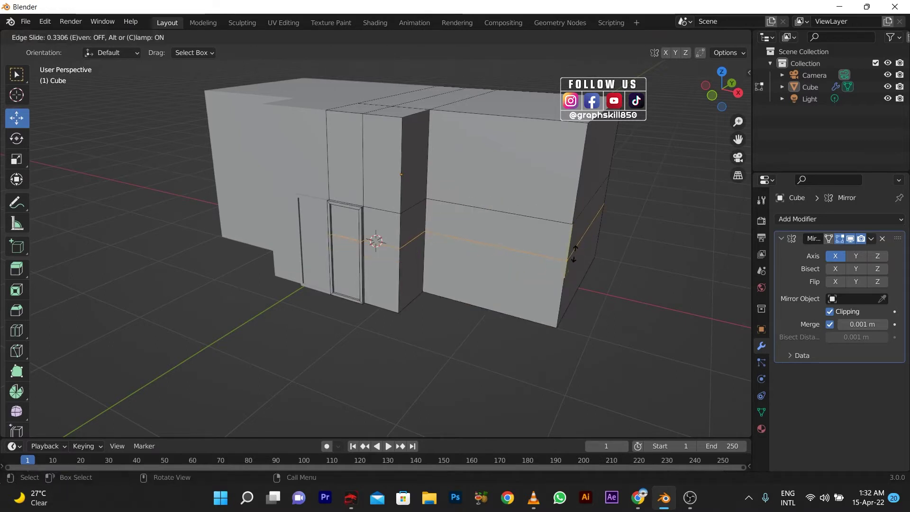
left_click(523, 258)
Undo the horizontal loop cut and return the viewport to solid, non-X-ray shading
key("z")
key("z")
key("4")
key("z")
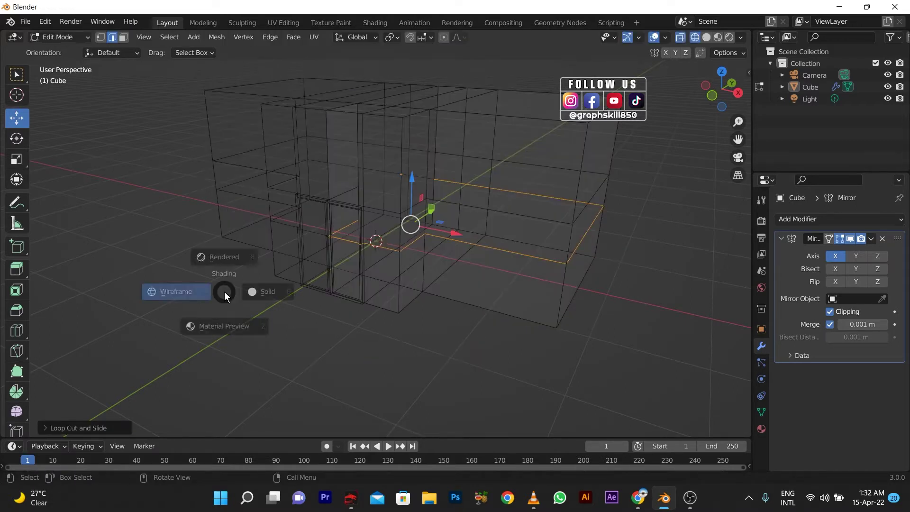
key("6")
key("z")
key("4")
key("ctrl+z")
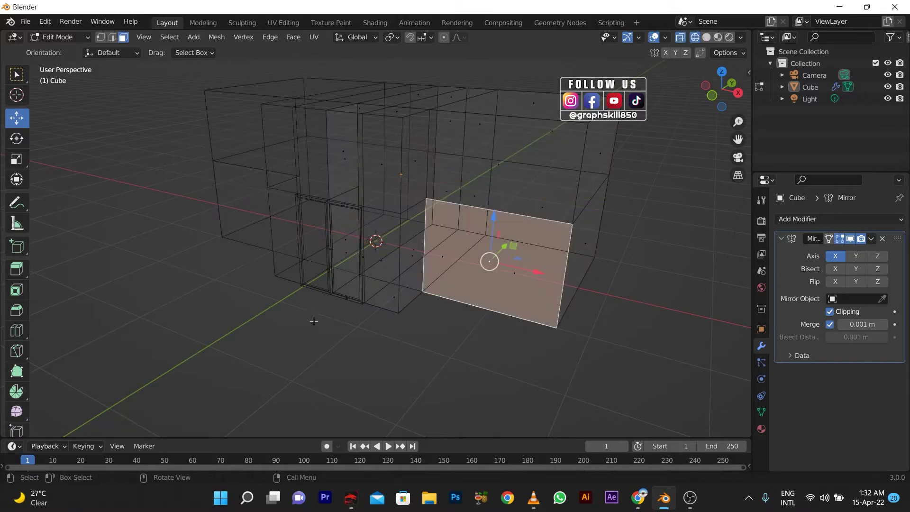
left_click(293, 373)
left_click(706, 37)
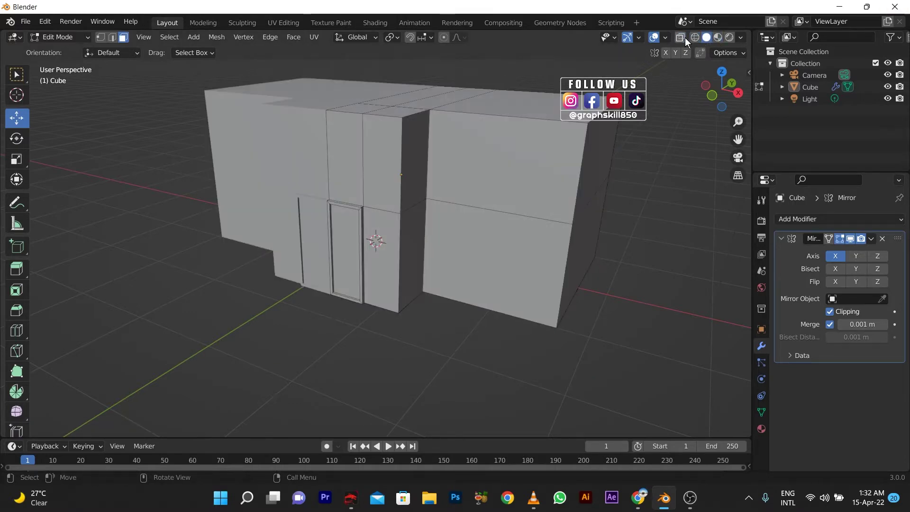
Add a plane, move it to the building's right side and shrink it
key("shift+a")
left_click(417, 211)
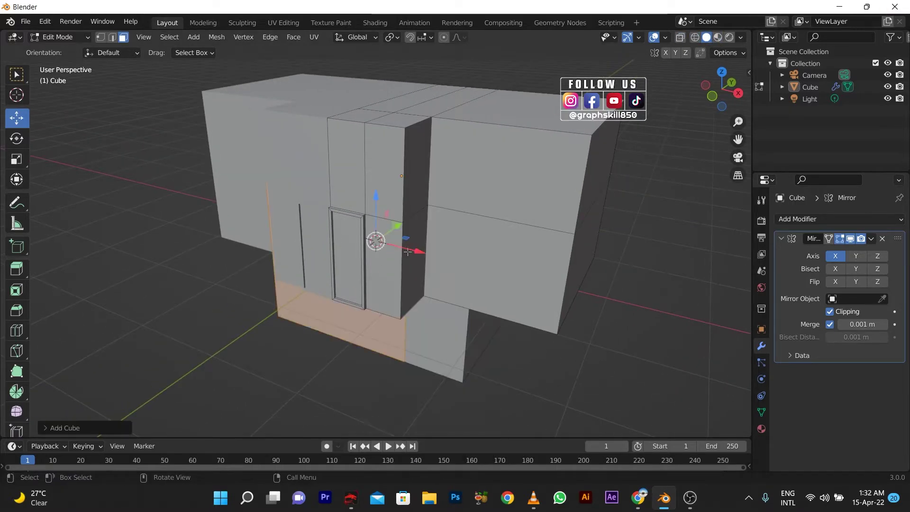
key("g")
key("Escape")
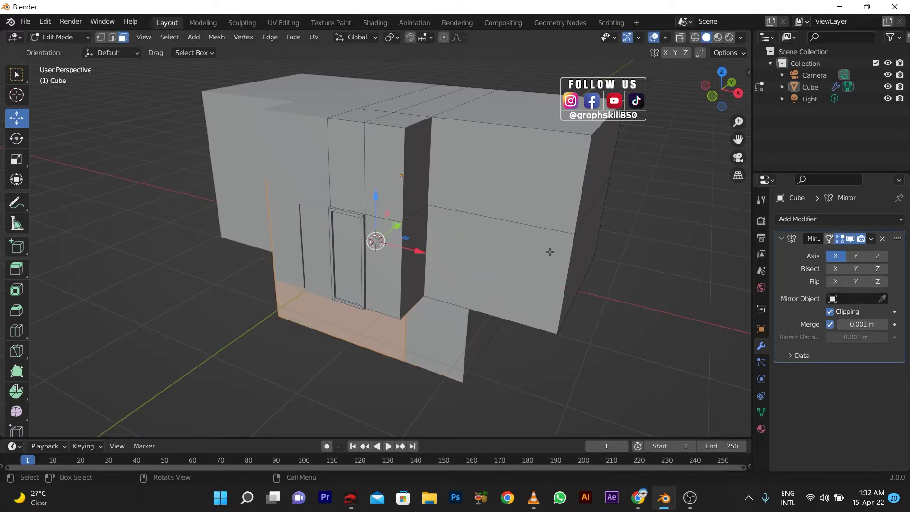
key("g")
left_click(626, 304)
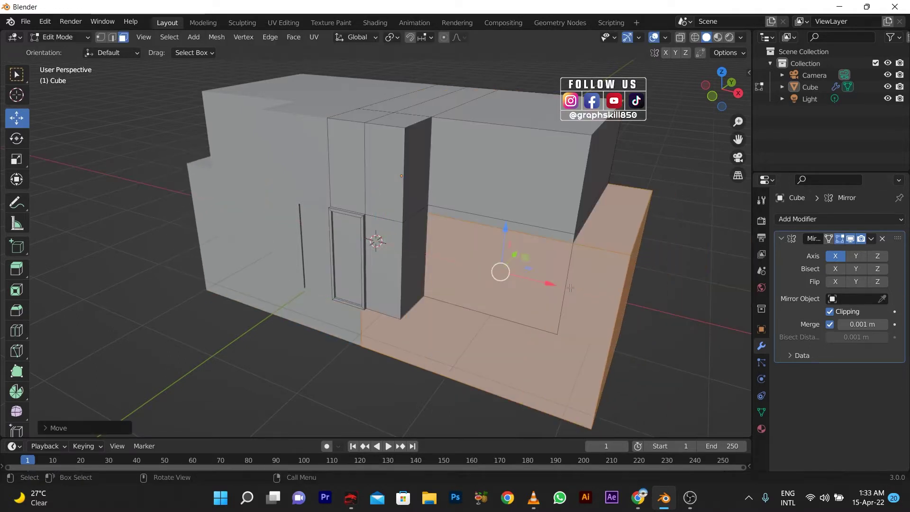
key("shift+z")
key("s")
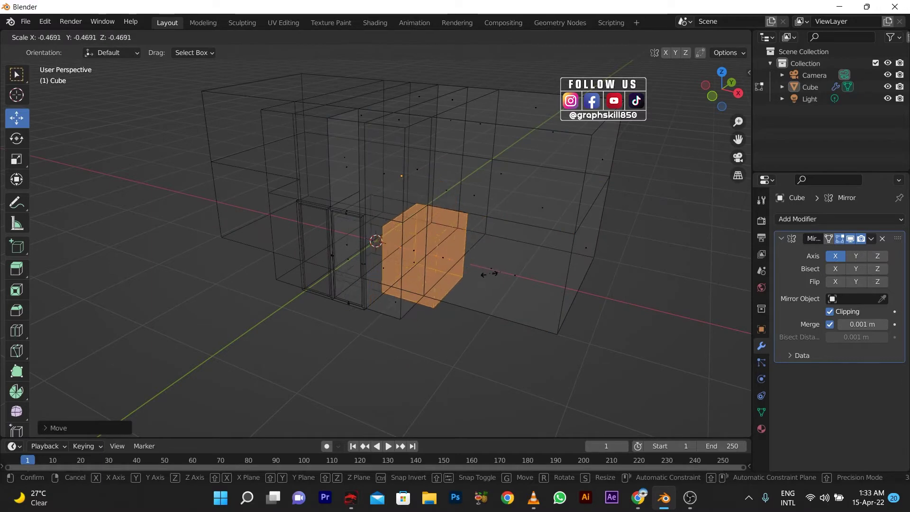
left_click(474, 262)
Remove the Mirror modifier and reposition the small block
key("g")
left_click(454, 266)
middle_click_drag(455, 265, 426, 247)
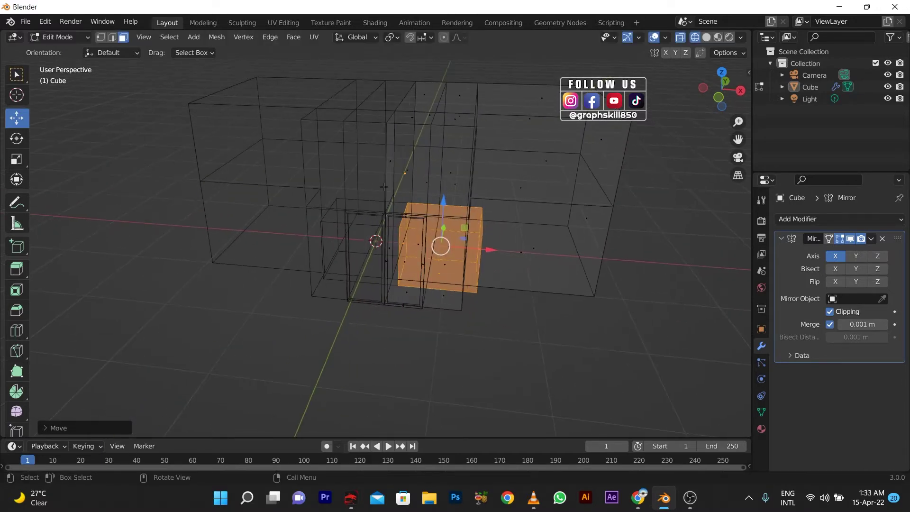
key("b")
left_click_drag(384, 188, 428, 300)
left_click(881, 239)
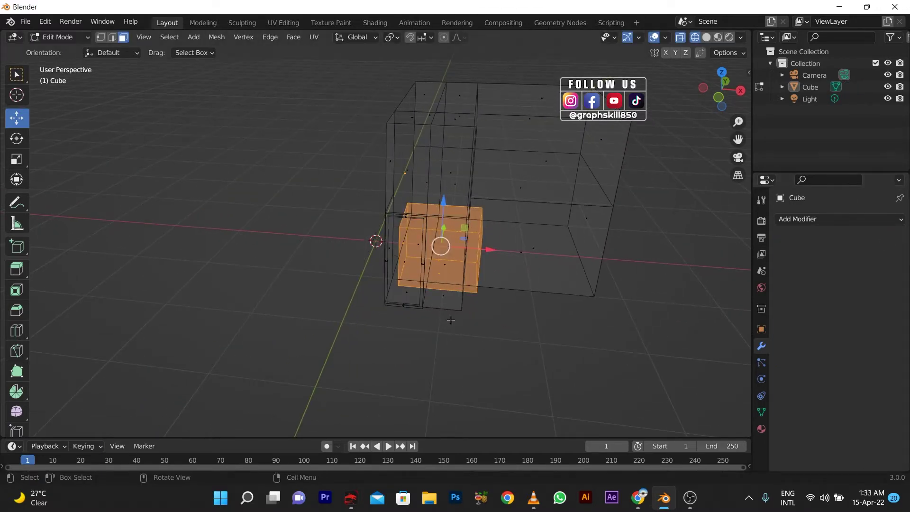
key("g")
middle_click_drag(663, 261, 474, 246)
left_click(574, 261)
Move the block up and shrink it further
key("shift+z")
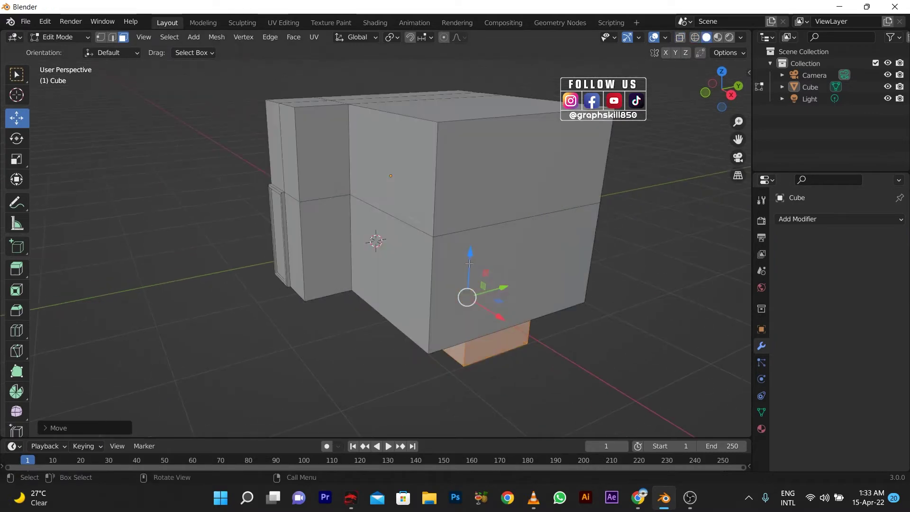
key("g")
left_click(505, 229)
key("s")
left_click(392, 247)
scroll(379, 242, "up", 4)
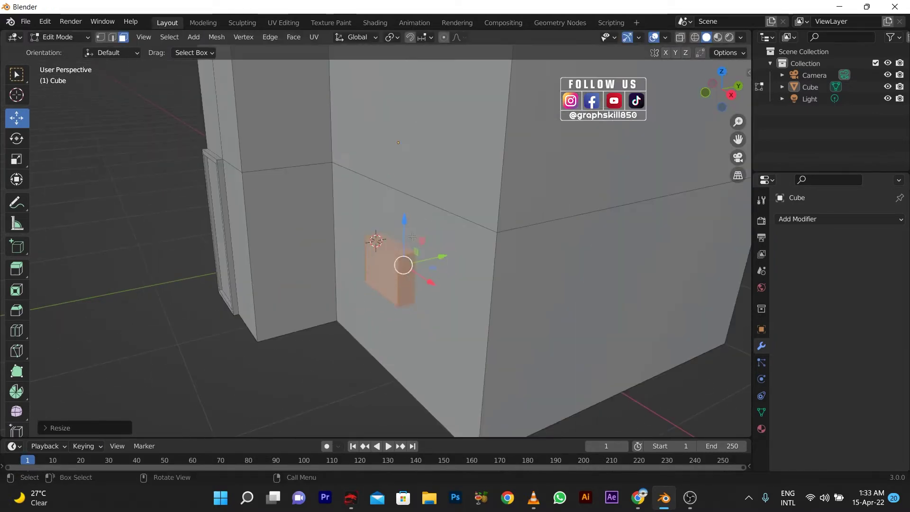
middle_click_drag(409, 182, 445, 237)
Flatten the block along Y into a thin wall panel and widen it along X
key("s")
key("y")
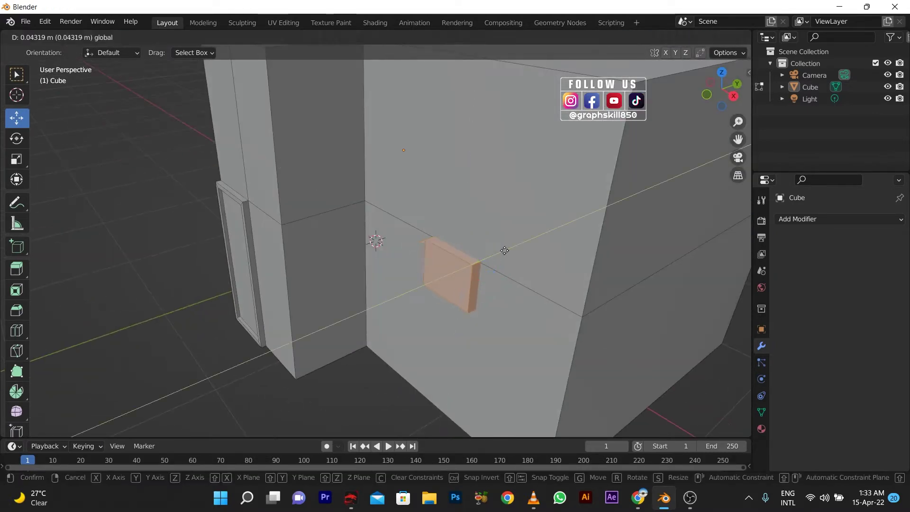
left_click(469, 279)
mouse_move(469, 280)
middle_mouse_down()
mouse_move(478, 291)
mouse_move(493, 283)
middle_mouse_up()
key("s")
key("x")
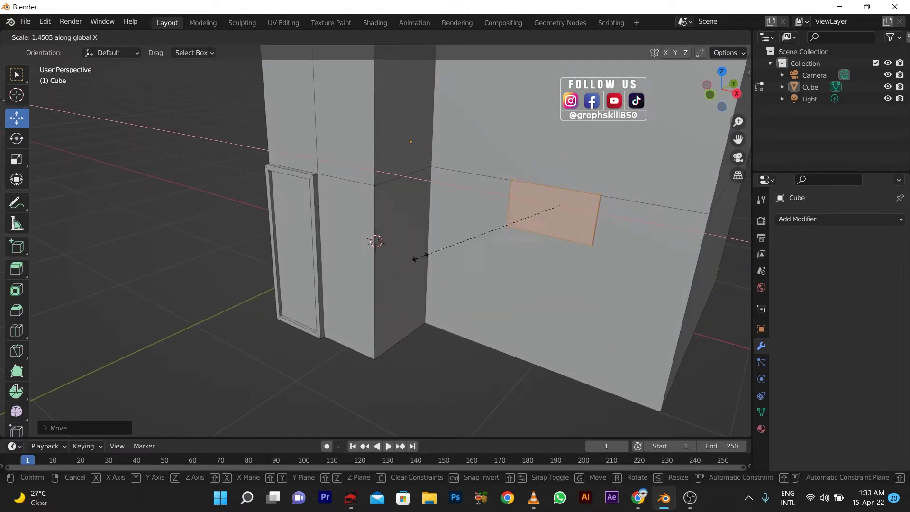
left_click(460, 290)
Stretch the panel taller along Z
key("s")
key("y")
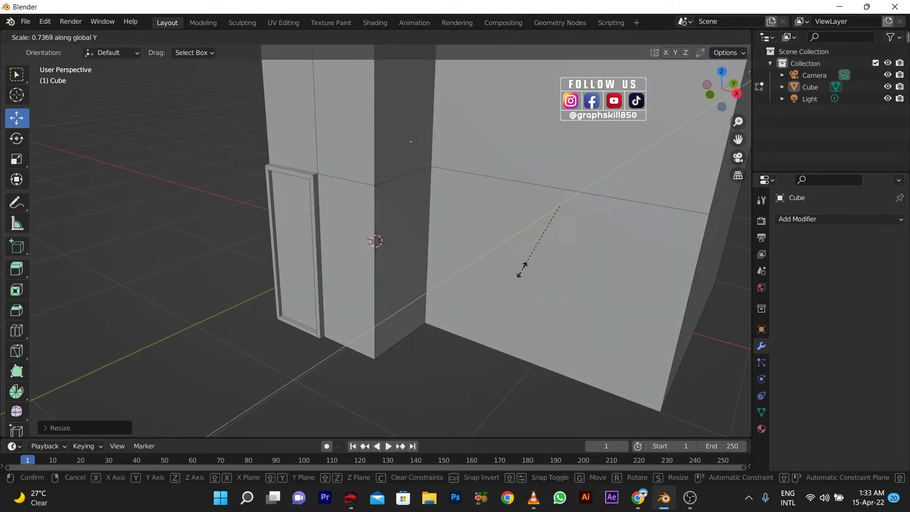
right_click(469, 373)
key("s")
key("z")
left_click(525, 206)
Inset the panel face to form a window frame
key("g")
key("z")
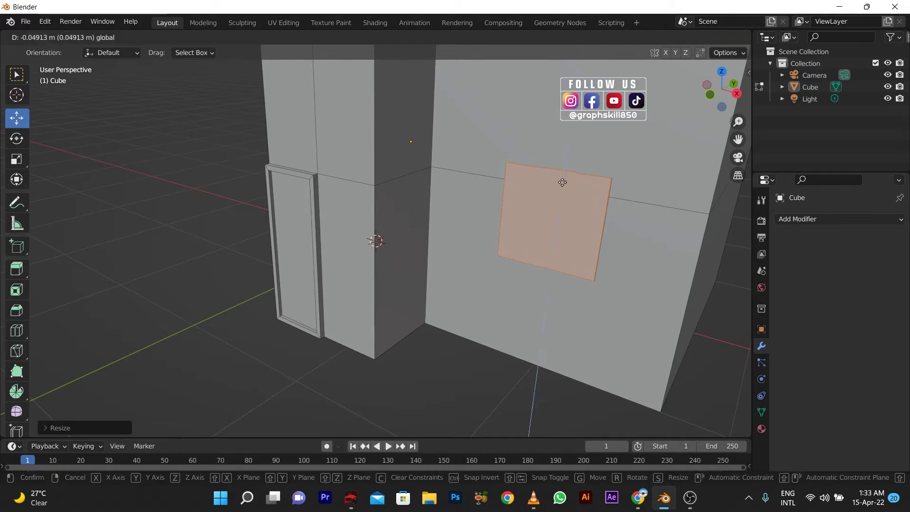
right_click(549, 201)
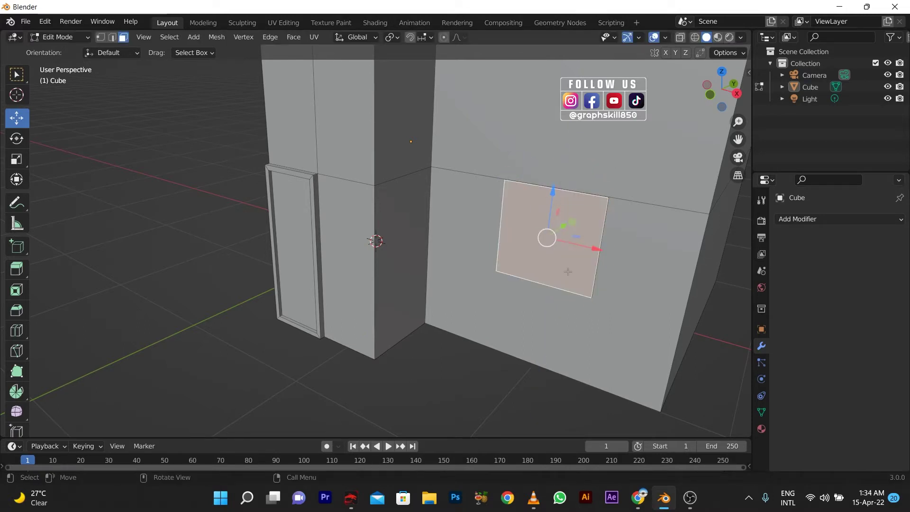
key("i")
left_click(519, 268)
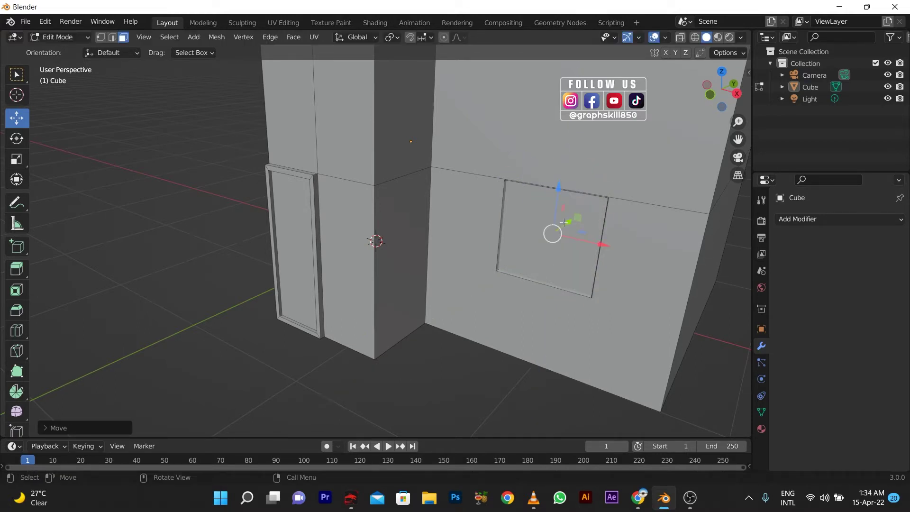
Extrude the window face in place without moving it
key("e")
right_click(503, 255)
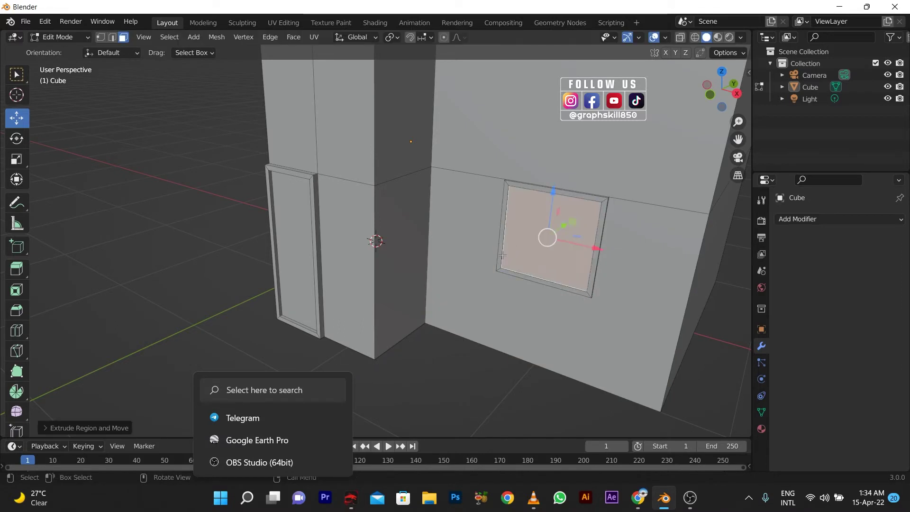
middle_click_drag(502, 256, 447, 292)
scroll(447, 292, "up", 2)
key("i")
right_click(448, 292)
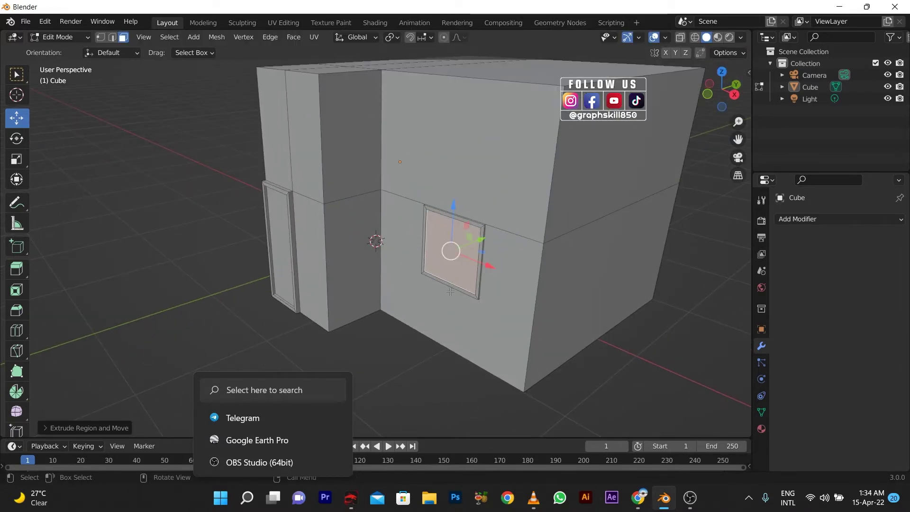
Select the whole window with its frame and duplicate it
key("a")
key("ctrl+z")
key("i")
right_click(426, 239)
key("ctrl+l")
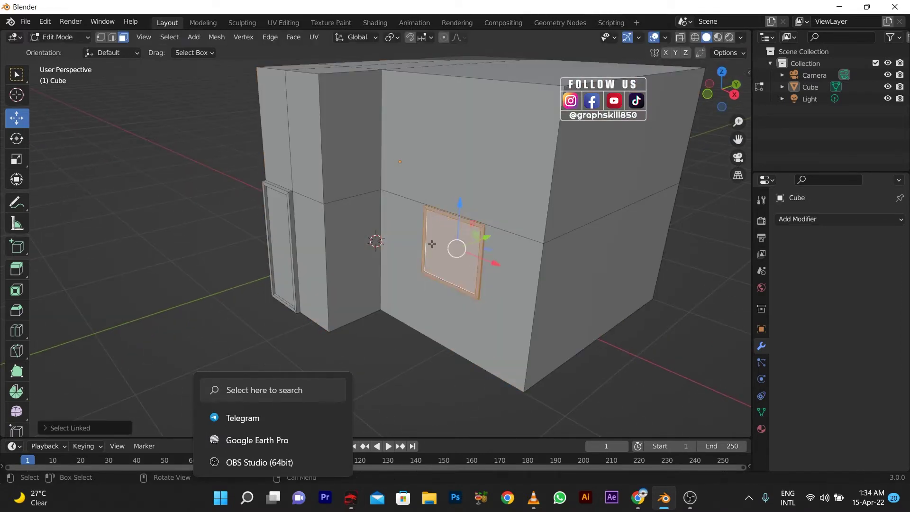
key("ctrl+c")
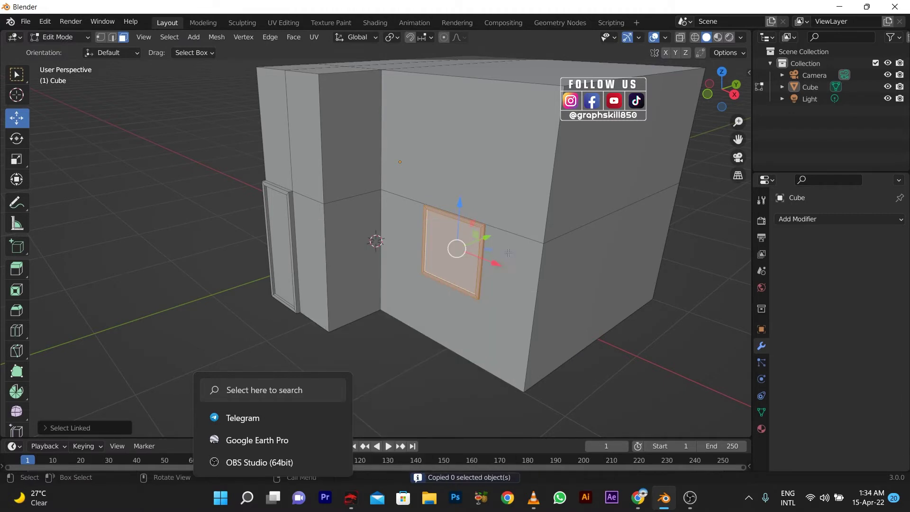
key("shift+d")
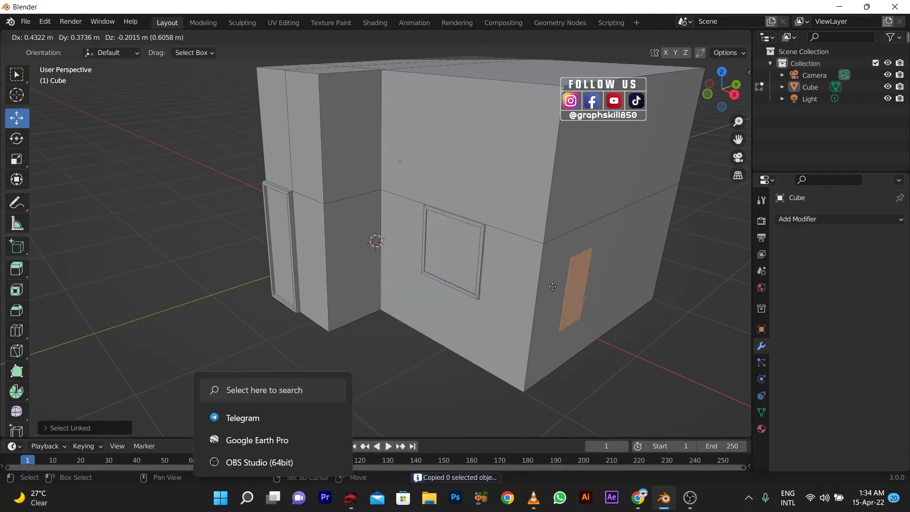
Rotate the copied window about 85° around Z to face the side wall
left_click(17, 139)
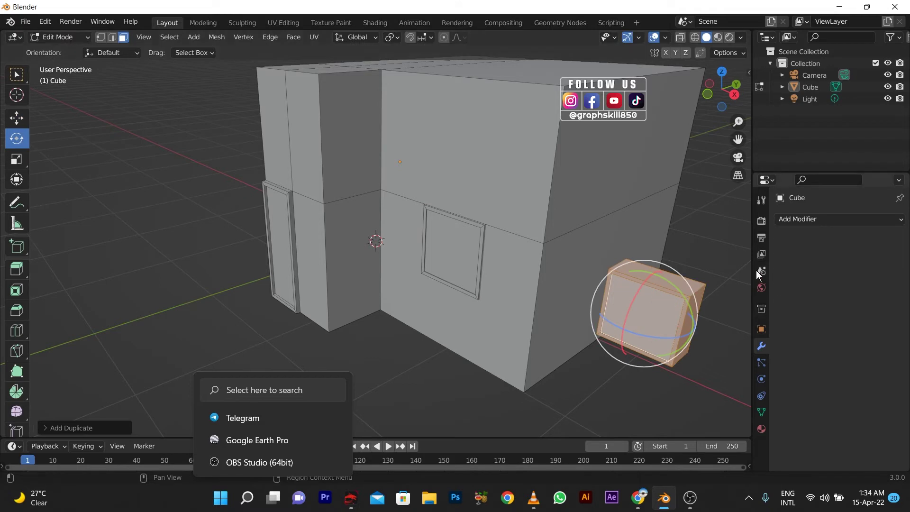
left_click(761, 328)
mouse_move(695, 308)
left_mouse_down()
mouse_move(694, 320)
mouse_move(738, 328)
mouse_move(707, 303)
left_mouse_up()
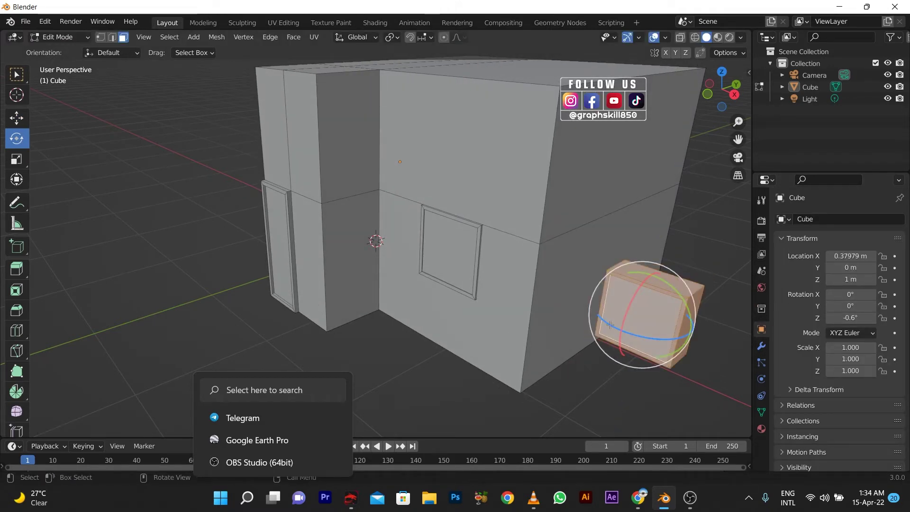
mouse_move(610, 325)
left_mouse_down()
mouse_move(648, 350)
mouse_move(638, 339)
left_mouse_up()
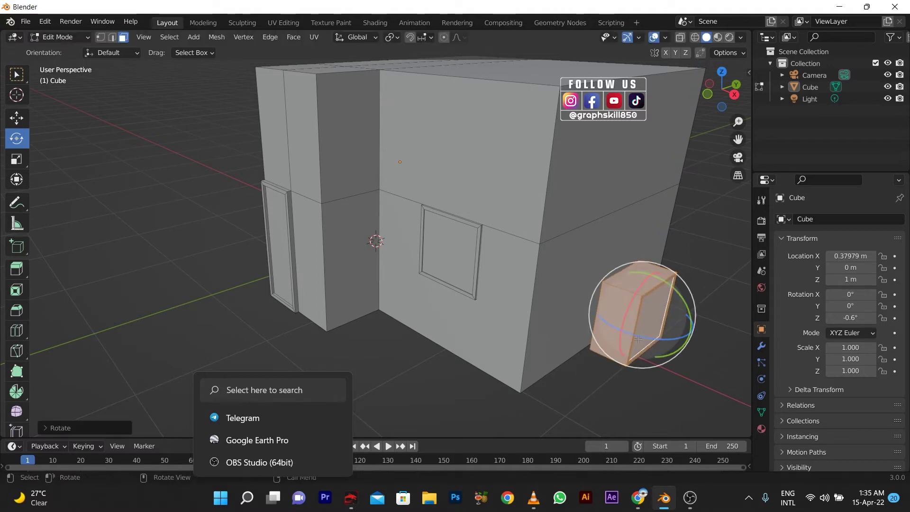
In Right view, move the window copy up along Z onto the right side wall
left_click(734, 94)
key("shift+space")
key("g")
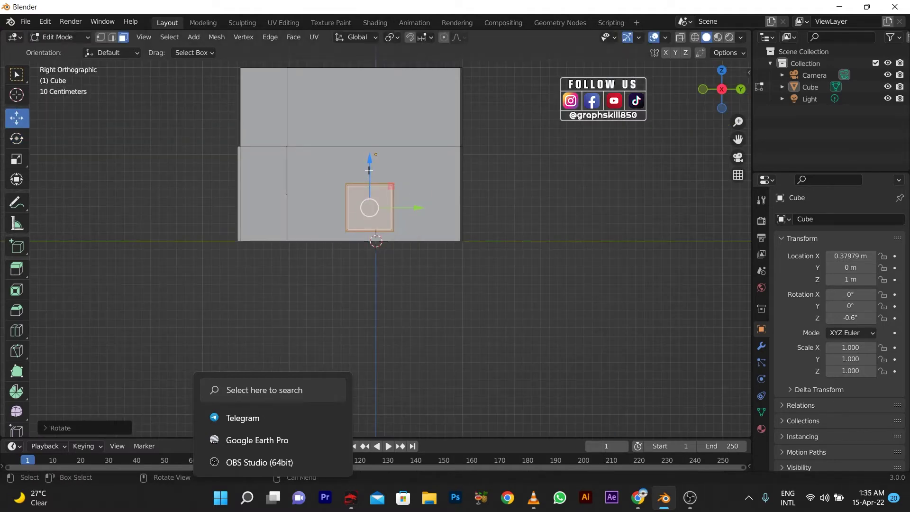
left_click_drag(368, 169, 371, 133)
middle_click_drag(372, 132, 426, 223)
left_click_drag(692, 213, 667, 214)
scroll(483, 265, "down", 5)
Select the column's back strip and right top face
mouse_move(483, 264)
middle_mouse_down()
mouse_move(374, 168)
mouse_move(388, 219)
middle_mouse_up()
left_click(398, 149, "shift")
left_click(473, 157, "shift")
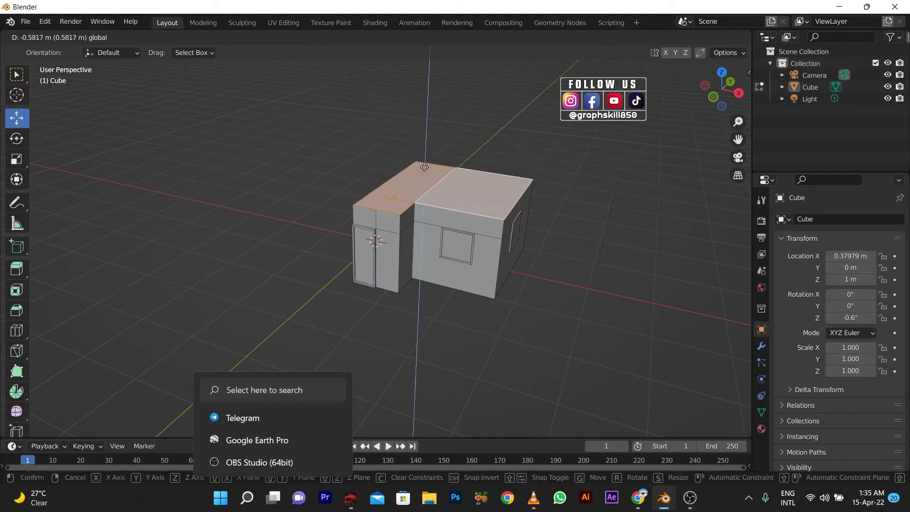
Lower the selected column top level with the roof and add a Mirror modifier
mouse_move(473, 156)
middle_mouse_down()
mouse_move(404, 260)
mouse_move(756, 295)
middle_mouse_up()
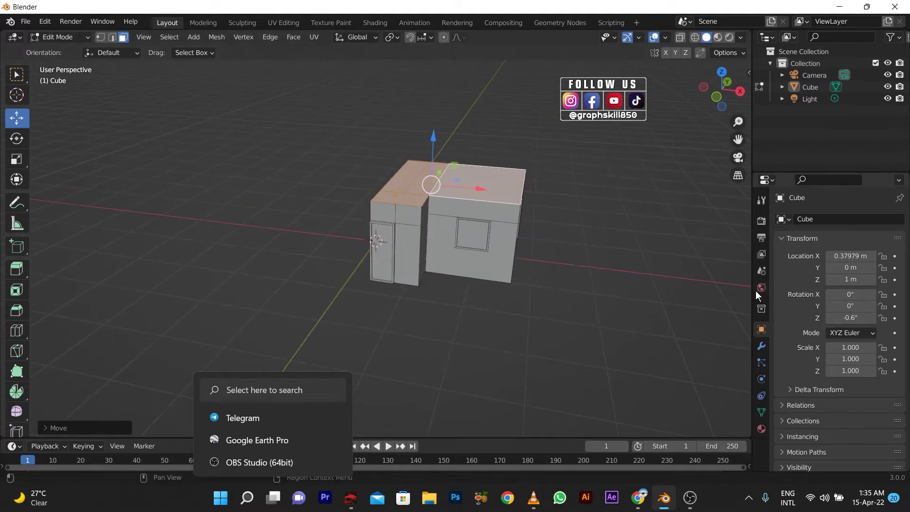
left_click(761, 346)
left_click(818, 219)
left_click(689, 411)
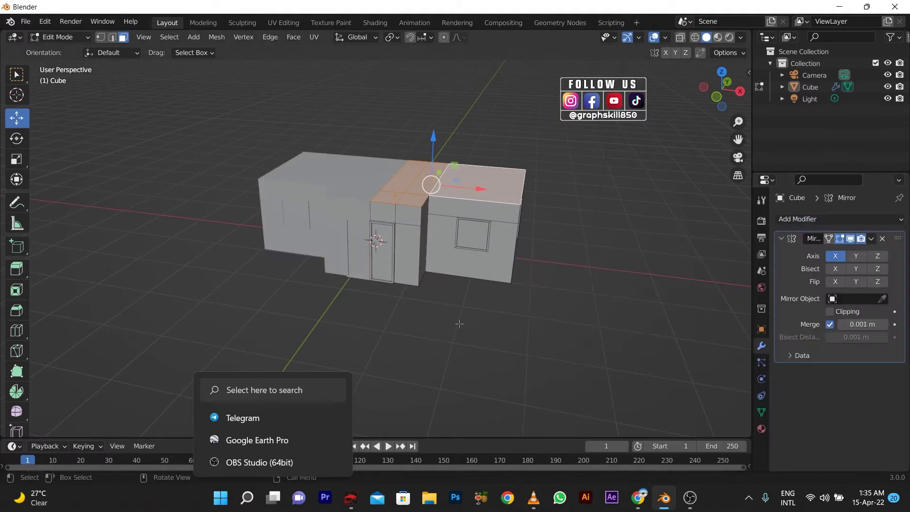
Select the front-right wall face and turn off the Mirror's Edit Mode display
middle_click_drag(461, 309, 413, 255)
left_click(414, 254)
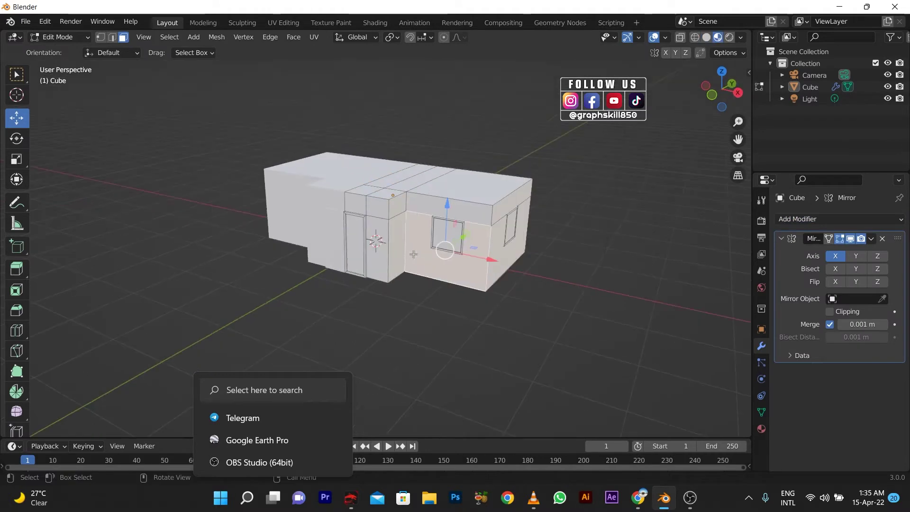
left_click(850, 240)
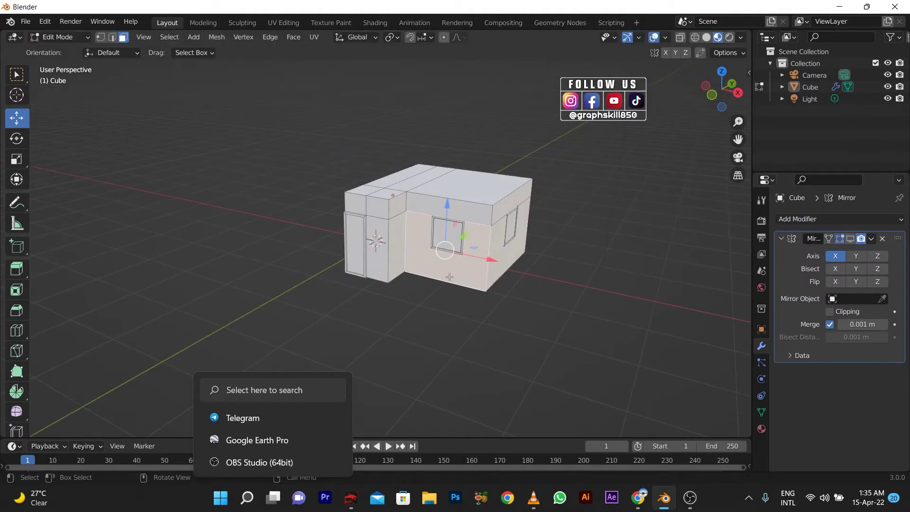
left_click(760, 428)
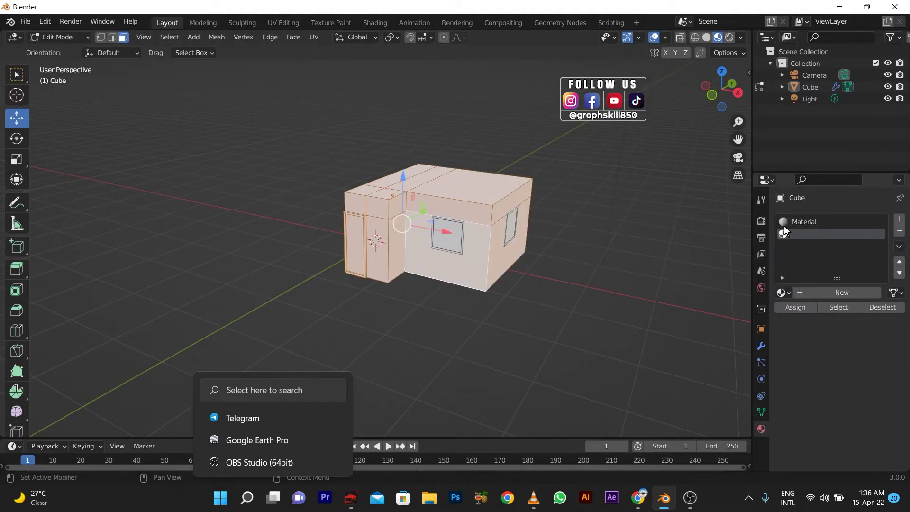
Set the building material's base colour to a light yellow-orange
left_click(862, 431)
left_click(799, 327)
left_click_drag(798, 326, 808, 331)
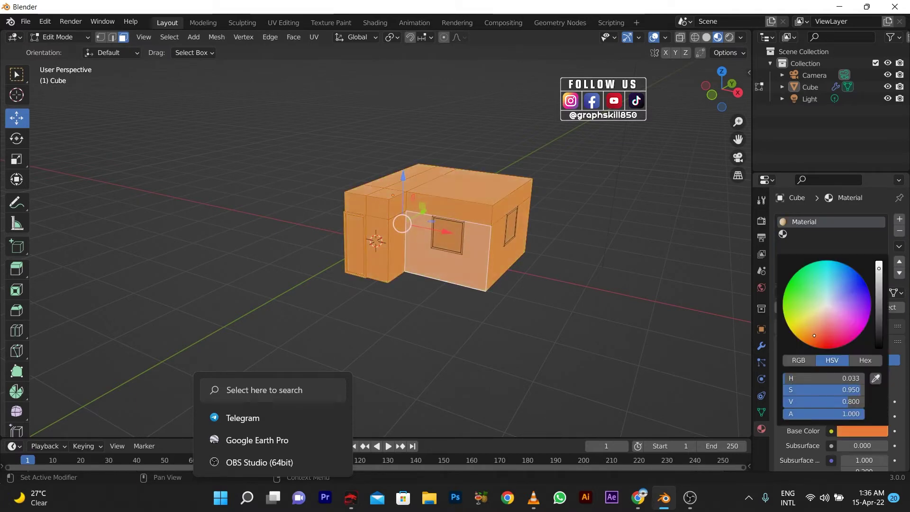
scroll(438, 238, "up", 3)
Select the door panel face and give it a new material slot and material
left_click(325, 225)
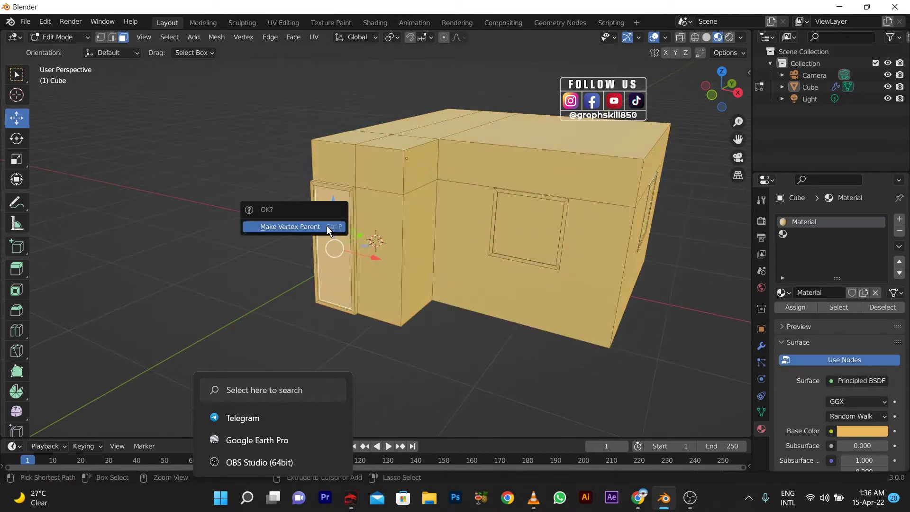
left_click(327, 227)
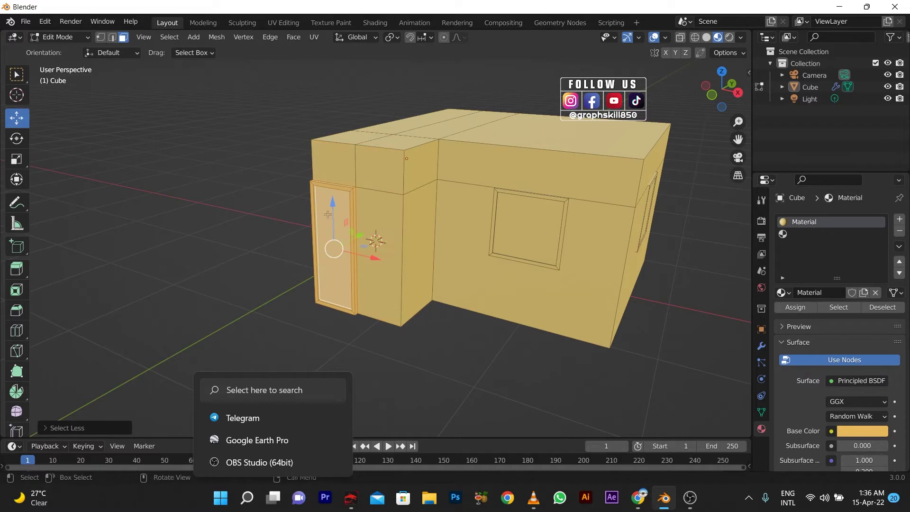
scroll(327, 214, "down", 2)
left_click(899, 219)
left_click(815, 292)
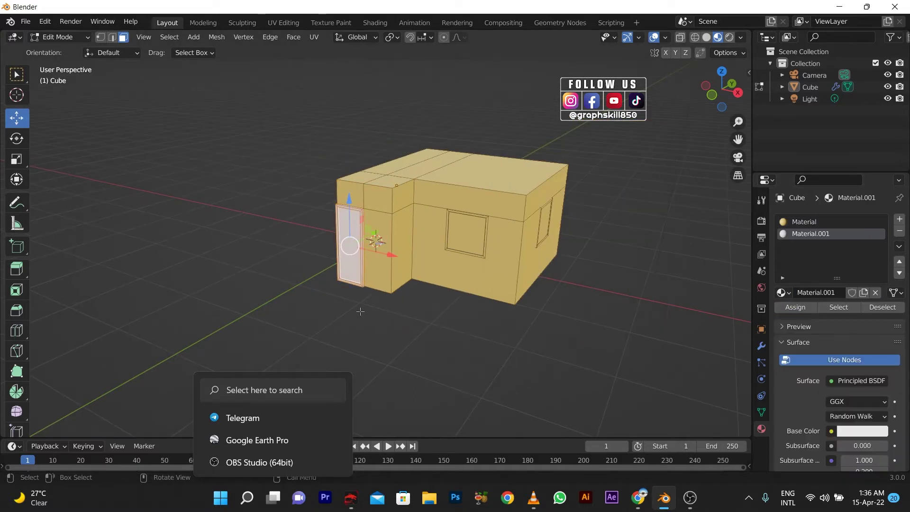
Darken the door material's base colour to grey
left_click(861, 430)
left_click_drag(884, 265, 877, 294)
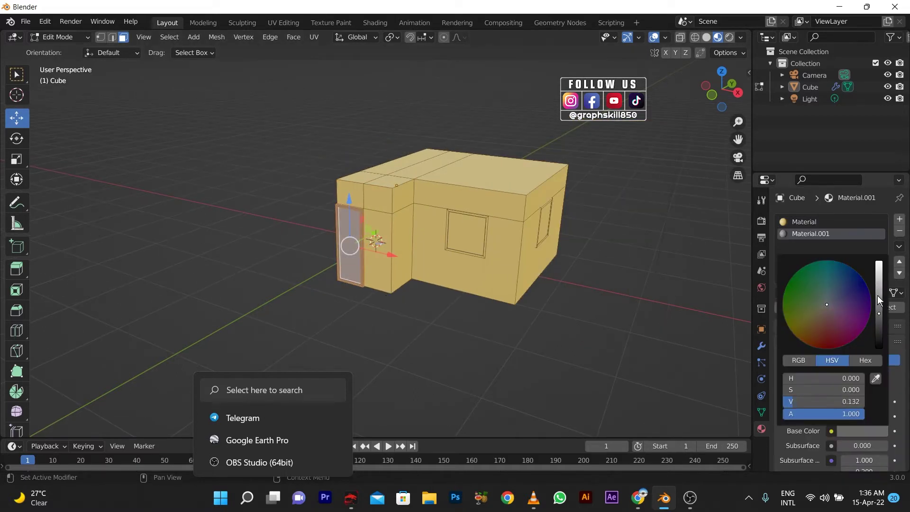
left_click(735, 353)
Reselect the door face and add a third, empty material slot
scroll(851, 423, "down", 5)
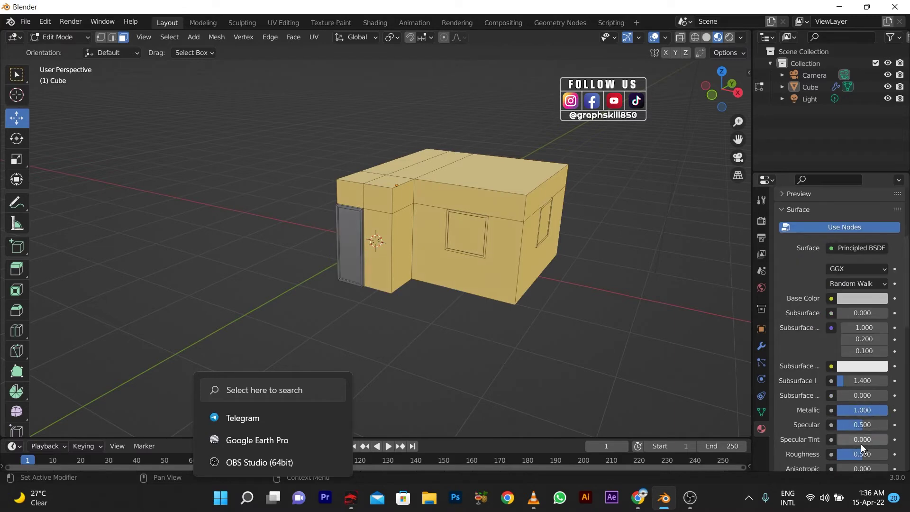
left_click(353, 252)
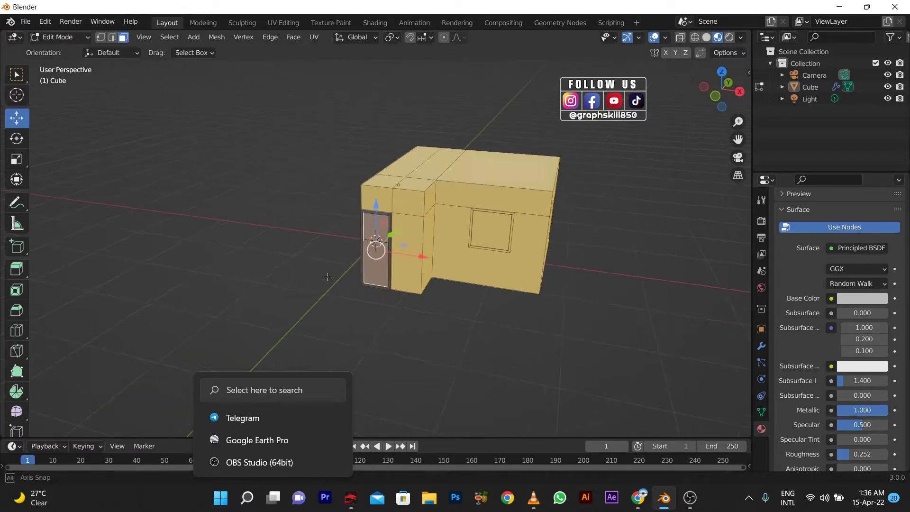
scroll(838, 308, "up", 5)
left_click(466, 237)
mouse_move(467, 237)
middle_mouse_down()
mouse_move(311, 275)
mouse_move(429, 246)
middle_mouse_up()
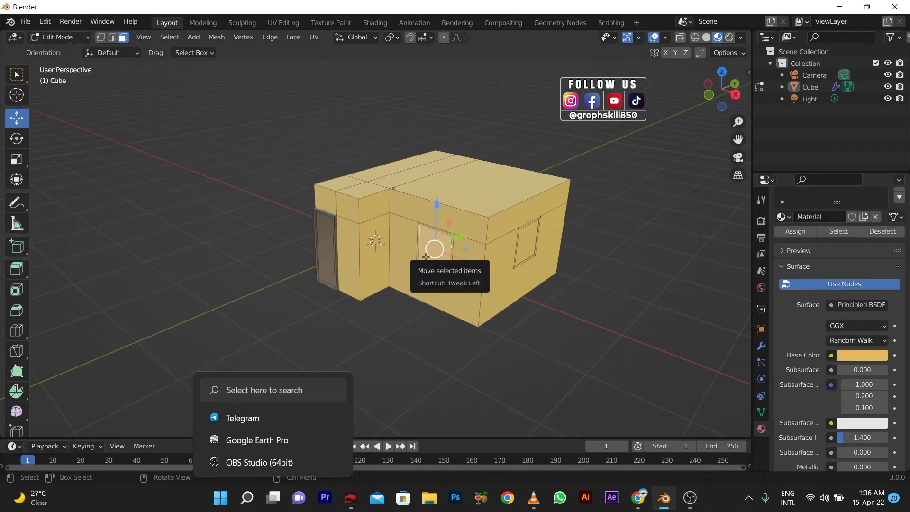
left_click(326, 248)
scroll(860, 249, "up", 5)
left_click(899, 218)
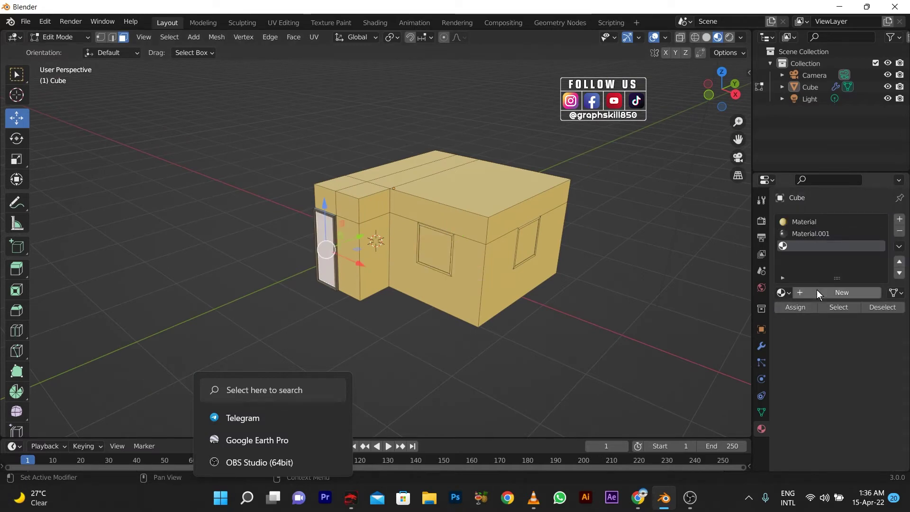
Create Material.002 and assign it to the whole linked front window
left_click(817, 293)
middle_click_drag(426, 247, 482, 236)
left_click(482, 237)
key("l")
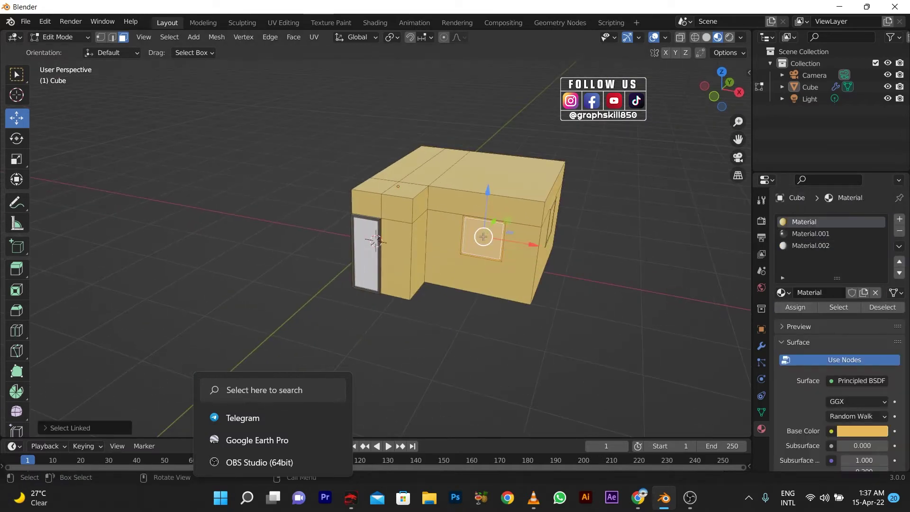
left_click(793, 306)
left_click(810, 245)
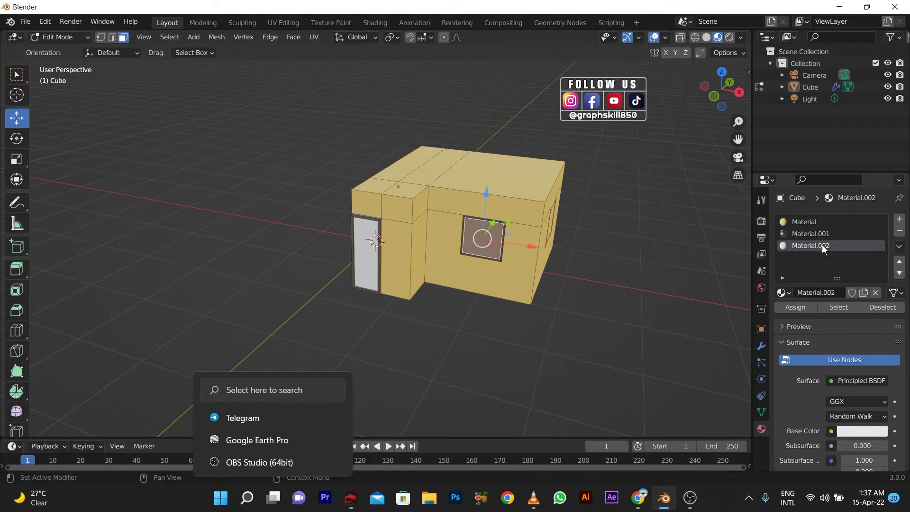
middle_click_drag(474, 236, 427, 246)
Create light-blue glass Material.003 and assign it to the right window glass
left_click(899, 219)
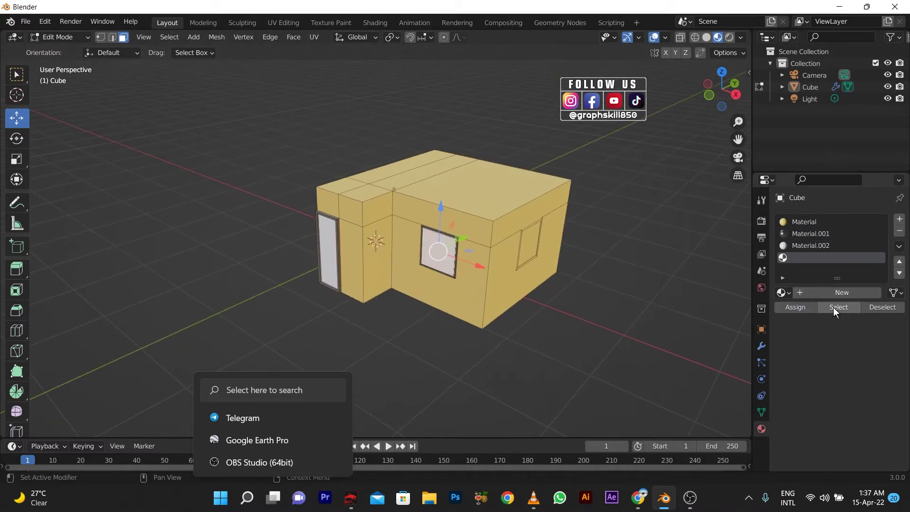
left_click(832, 293)
left_click(861, 429)
left_click(844, 278)
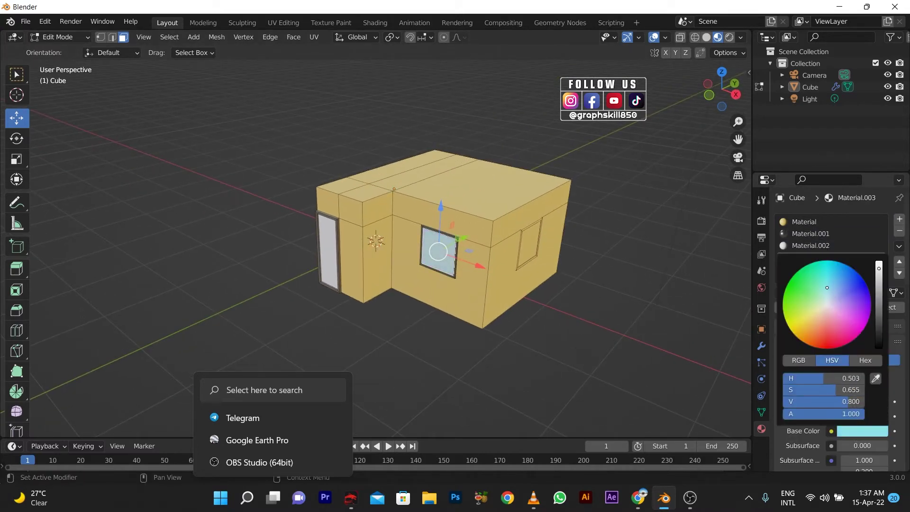
left_click(530, 239)
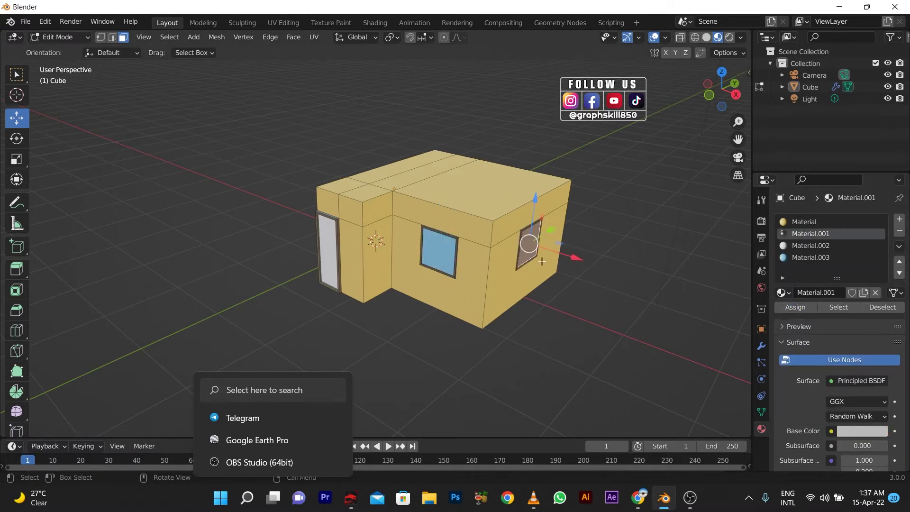
left_click(790, 305)
Darken the wall material's base colour to brown and select the front block's roof face
middle_click_drag(521, 284, 474, 285)
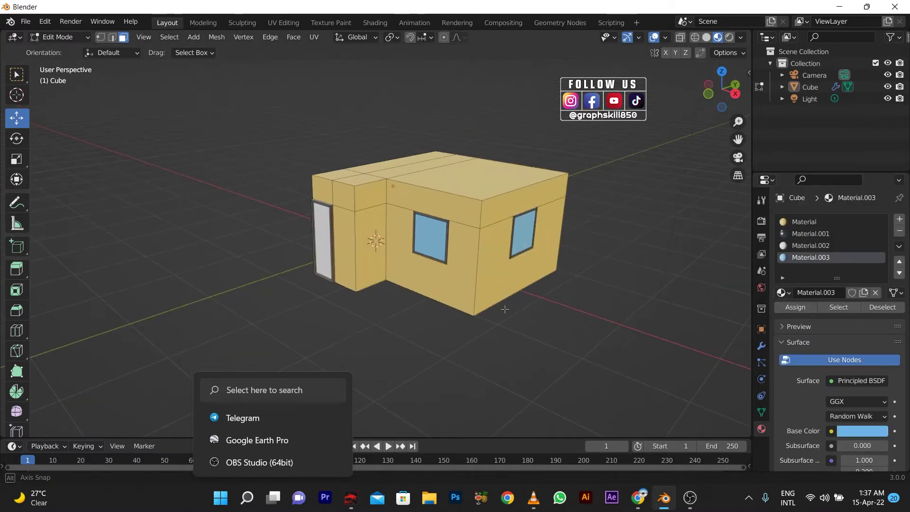
left_click(462, 213)
left_click(853, 430)
left_click_drag(878, 285, 877, 303)
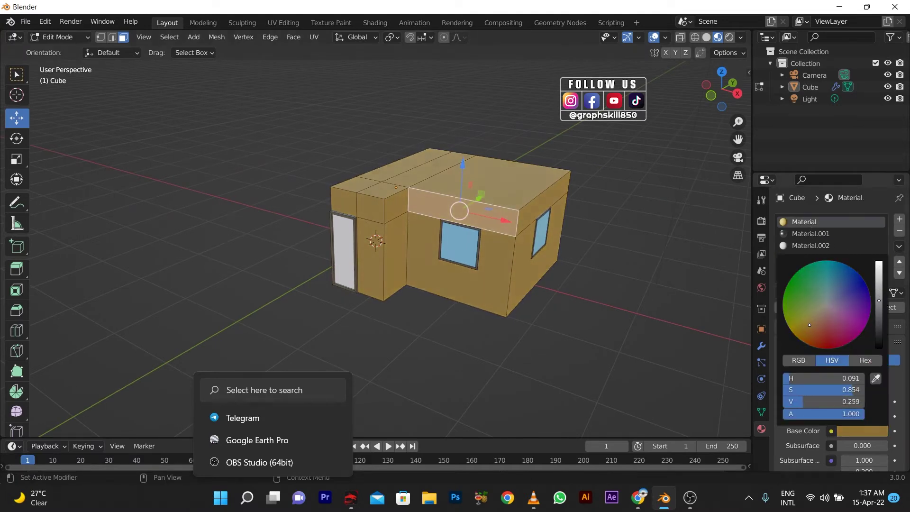
left_click(440, 313)
mouse_move(455, 303)
middle_mouse_down()
mouse_move(439, 302)
mouse_move(422, 265)
middle_mouse_up()
left_click(392, 205)
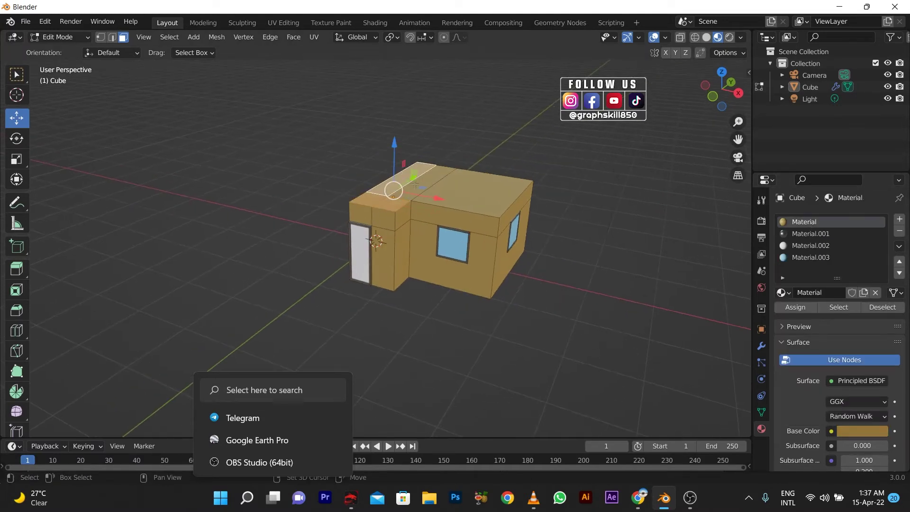
Select the small and large roof faces and extrude them upward into an upper storey
left_click(429, 196, "shift")
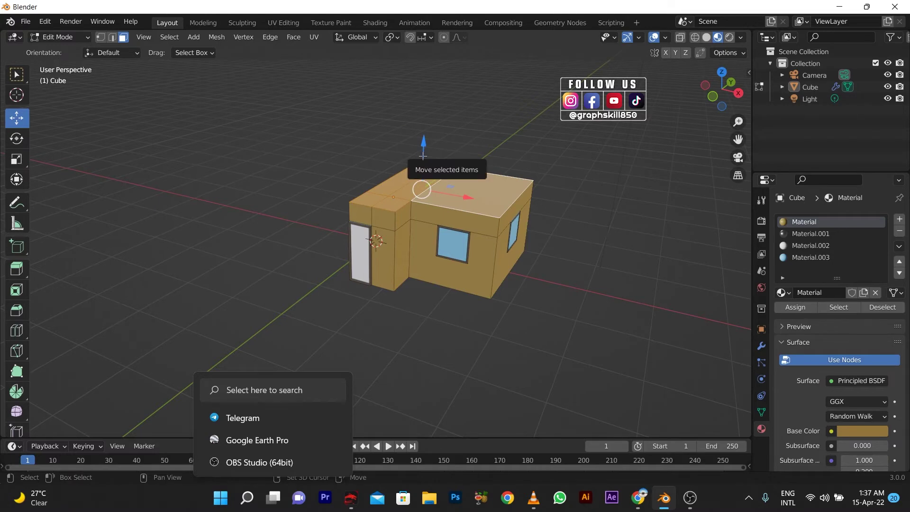
key("shift+d")
right_click(374, 195)
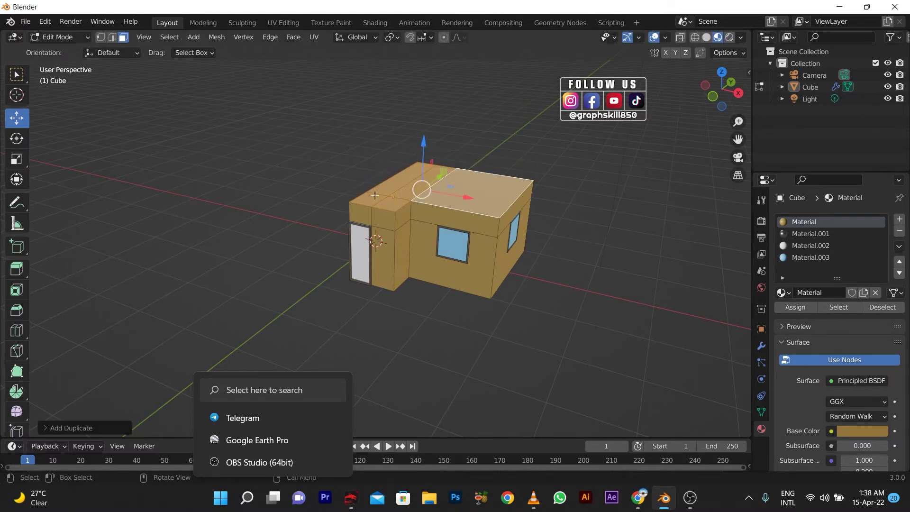
key("e")
left_click(420, 157)
left_click_drag(423, 140, 422, 97)
key("e")
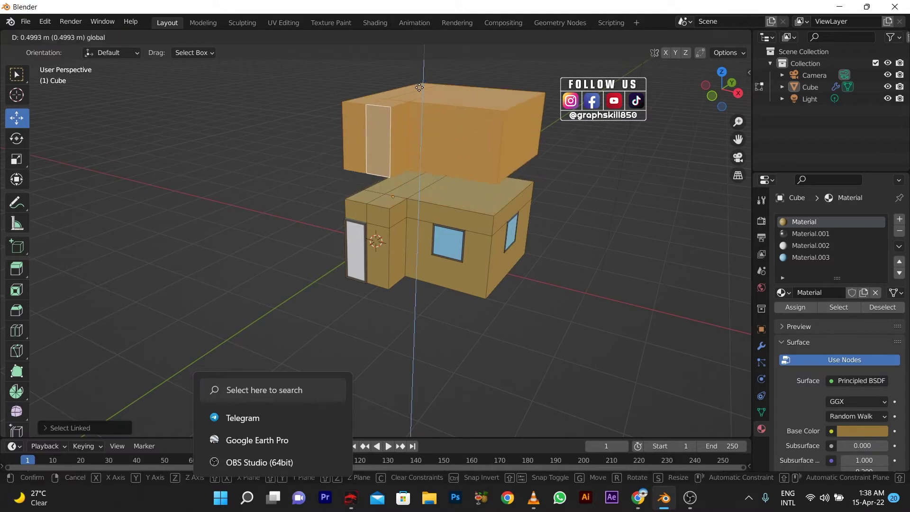
key("Escape")
scroll(391, 231, "down", 5)
scroll(391, 232, "up", 5)
Select both complete linked ground-floor windows, front and right
left_click(429, 180)
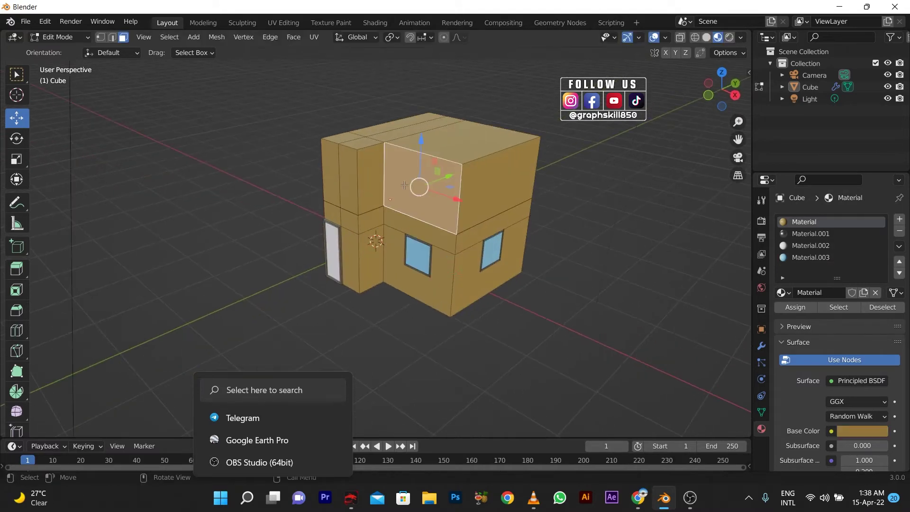
scroll(530, 171, "up", 2)
left_click(428, 258)
left_click(455, 223)
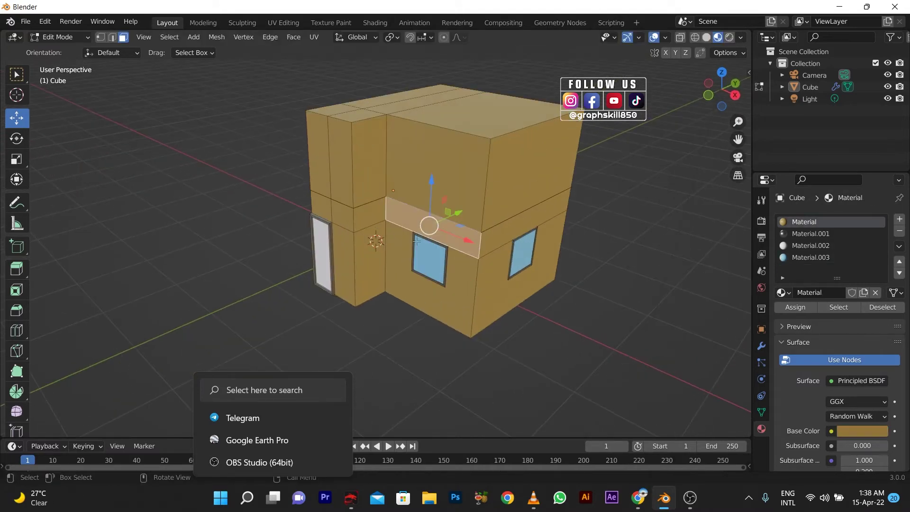
left_click(428, 258)
key("l")
left_click(524, 251, "shift")
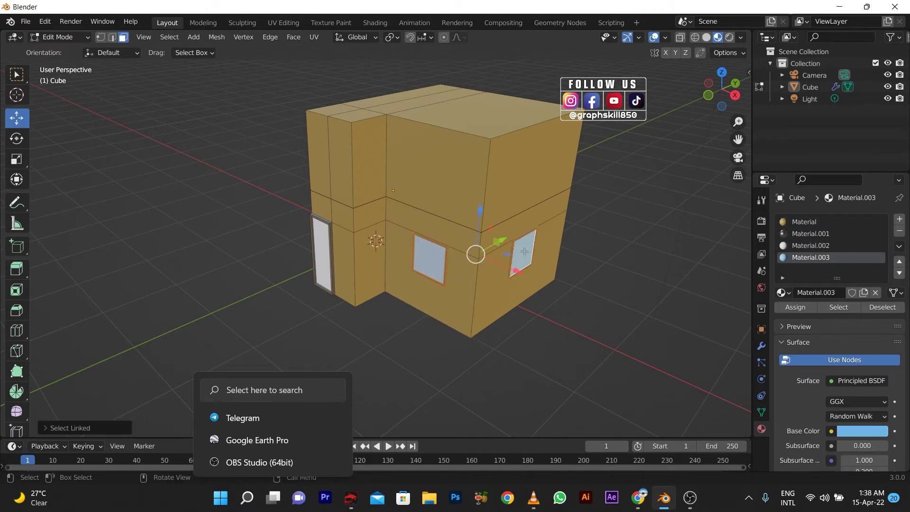
Duplicate the two windows 1 m up along Z
left_click_drag(481, 230, 490, 156)
key("shift+d")
type("z: 1")
key("Return")
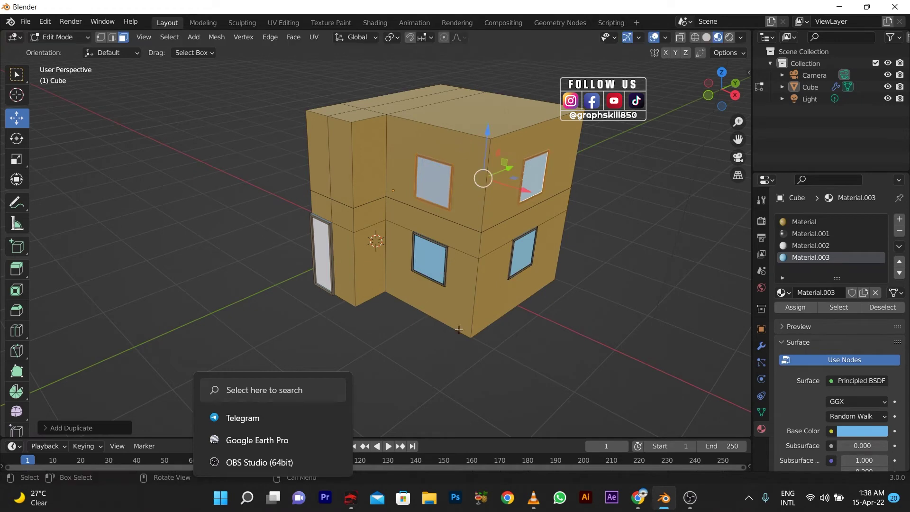
Select only the upper front wall face
middle_click_drag(427, 161, 408, 155)
left_click(421, 150)
key("ctrl+l")
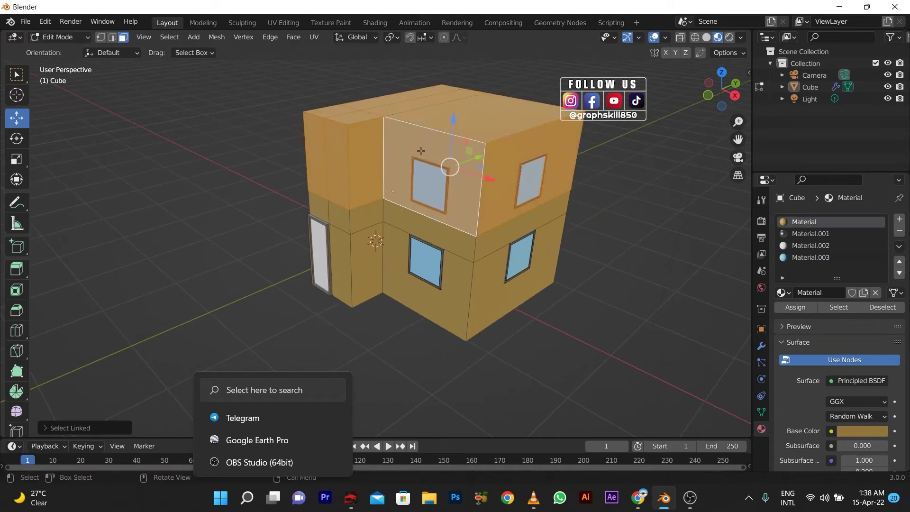
key("ctrl+z")
left_click(420, 201)
scroll(421, 200, "up", 2)
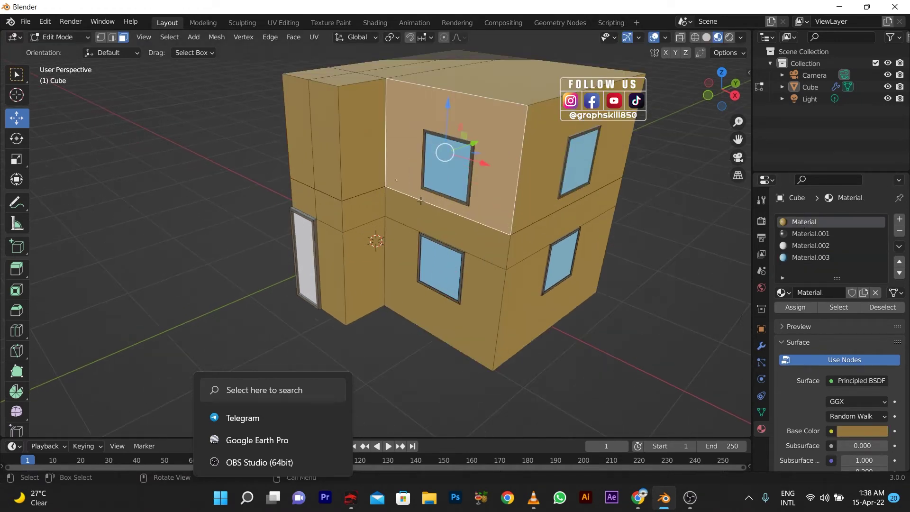
scroll(433, 212, "down", 2)
middle_click_drag(433, 211, 407, 199)
Add loop cuts across the upper walls just below and beside the windows
left_click(345, 163)
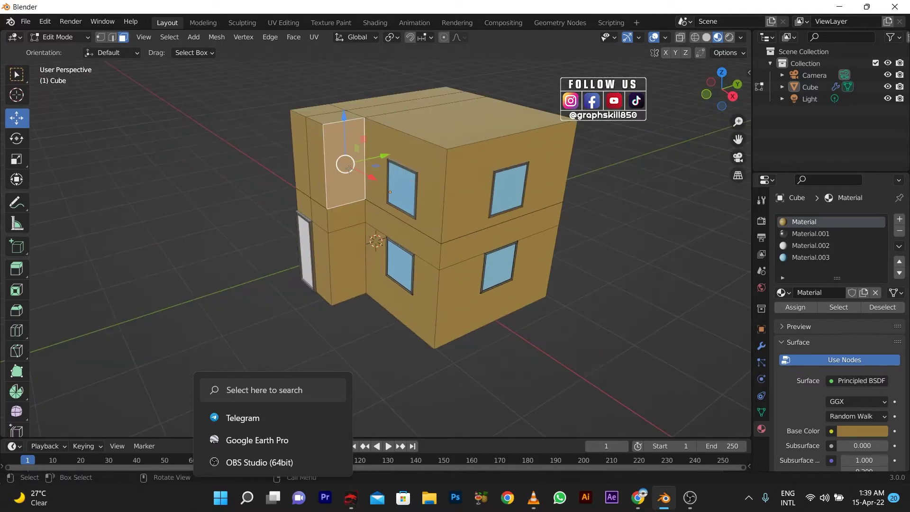
left_click(378, 187)
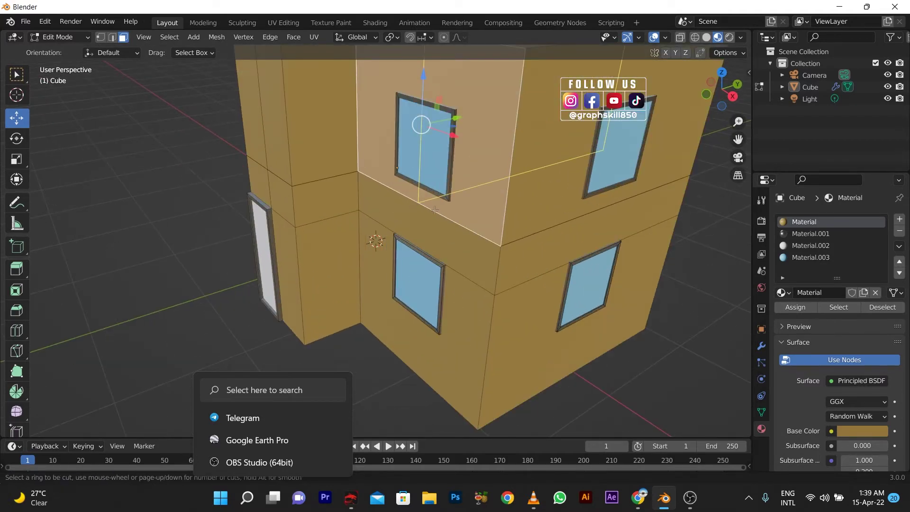
left_click(501, 242)
left_click(424, 214)
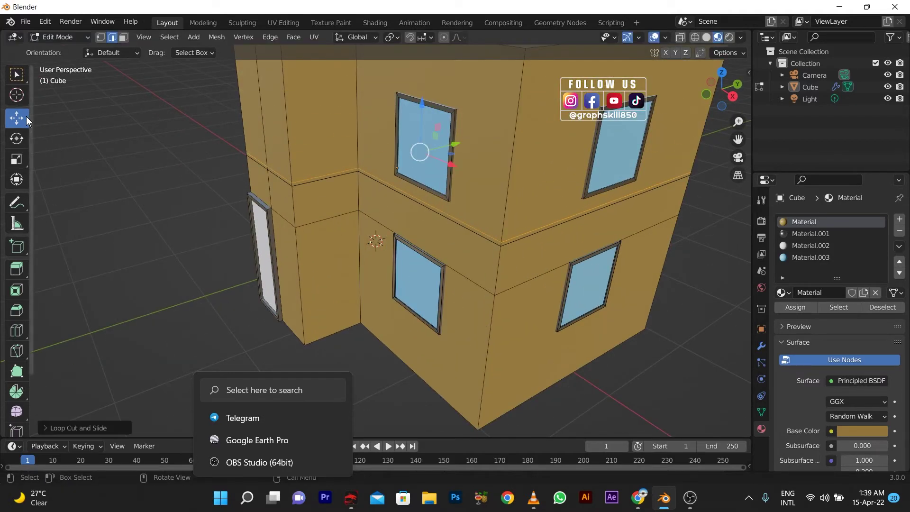
left_click(379, 176)
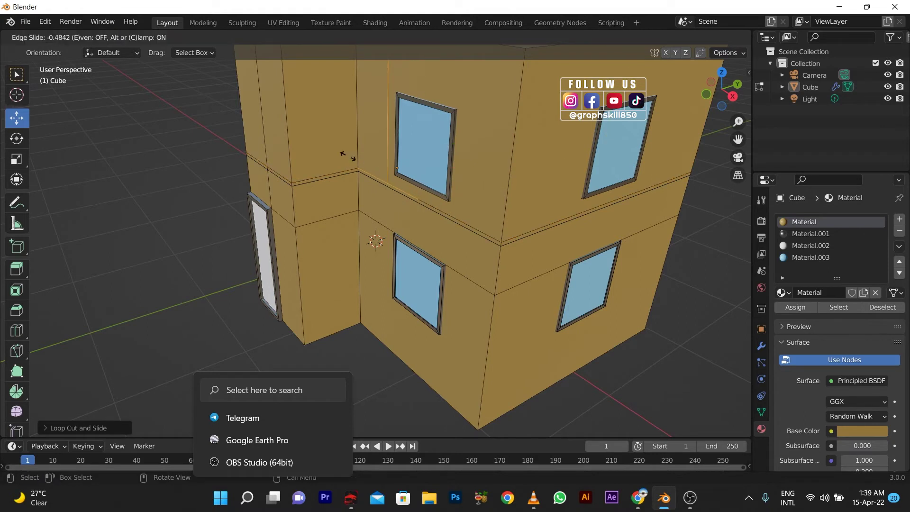
left_click(408, 192)
left_click(608, 221)
left_click(595, 210)
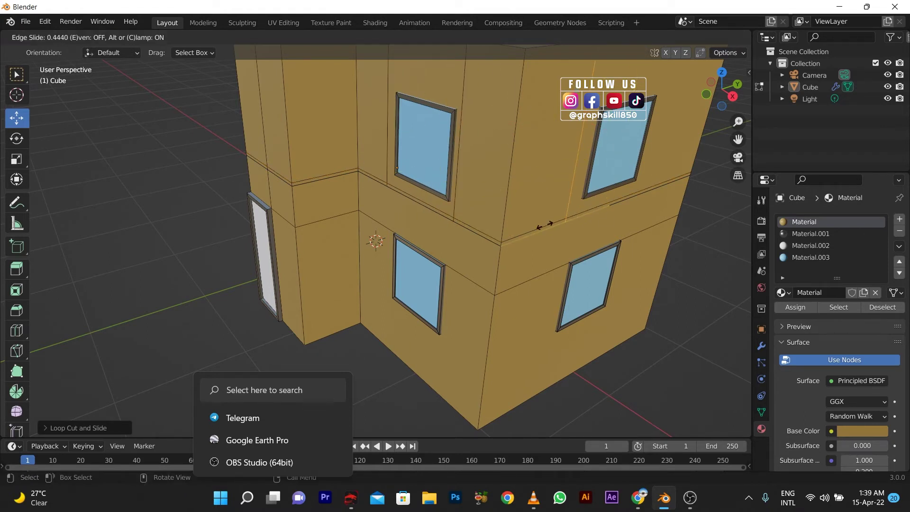
left_click(633, 200)
left_click(642, 195)
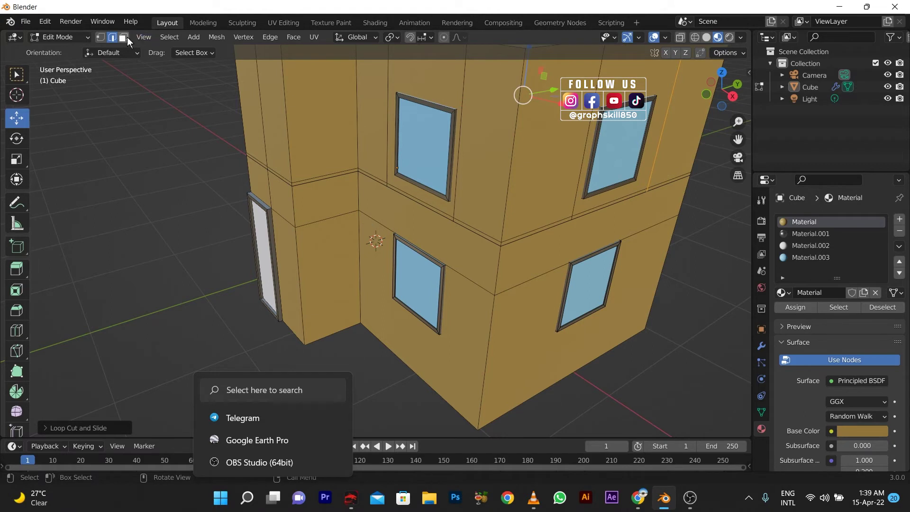
Extrude the sill strips outward along their normals into ledges
key("alt+e")
left_click(558, 235)
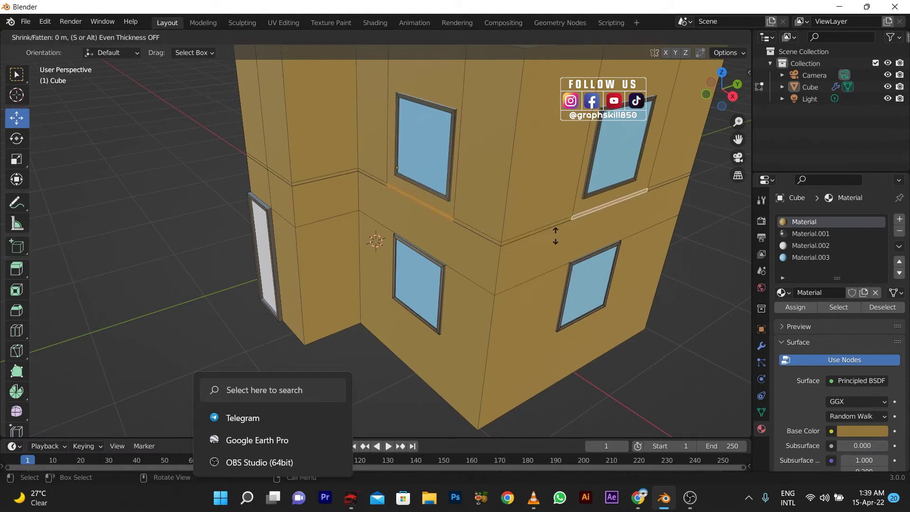
left_click(406, 223)
key("alt+e")
left_click(406, 226)
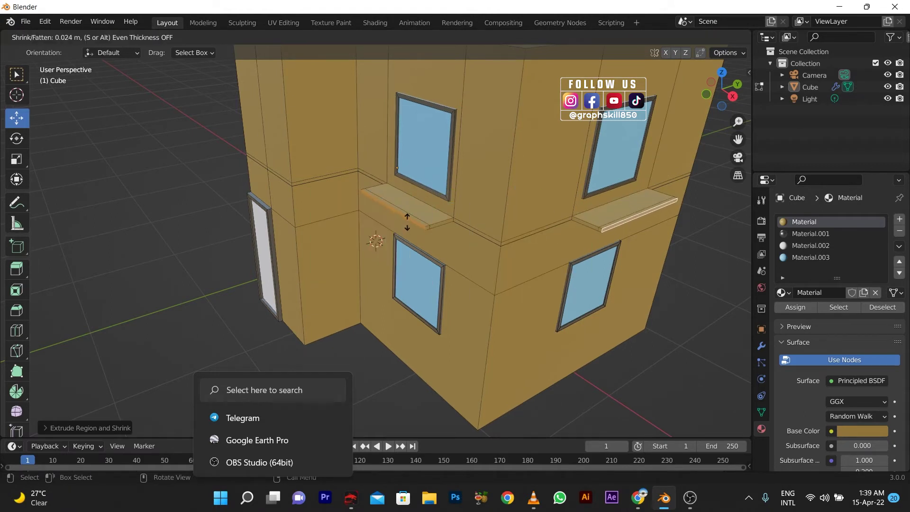
key("ctrl+z")
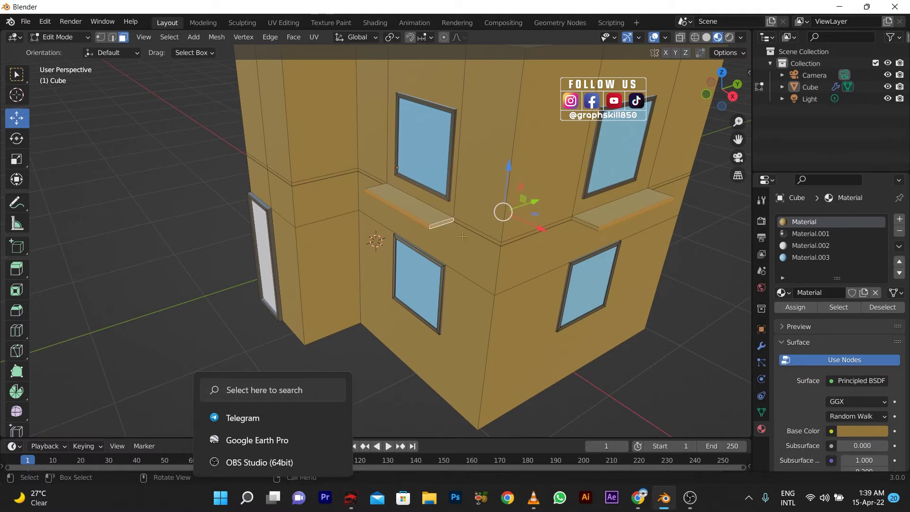
Extrude the ledge faces along normals and raise them into low balcony walls
mouse_move(558, 226)
middle_mouse_down()
mouse_move(145, 267)
mouse_move(268, 265)
middle_mouse_up()
key("alt+e")
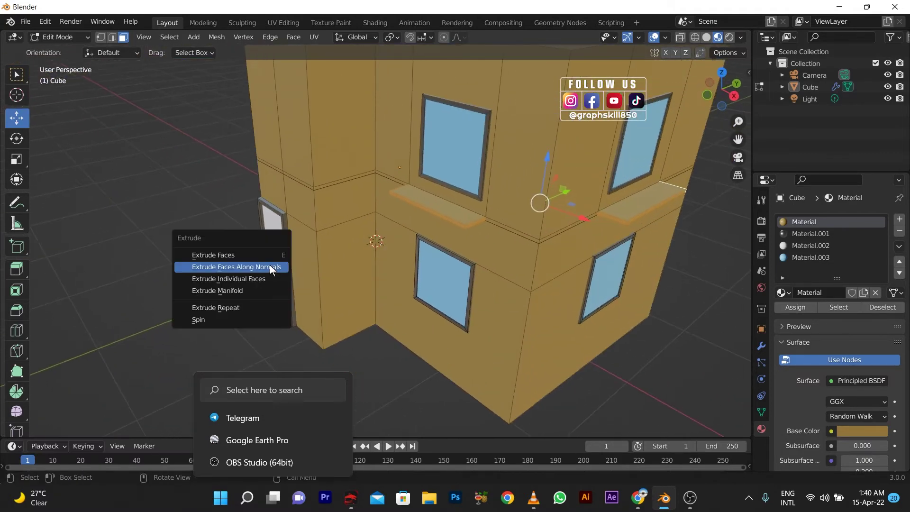
left_click(268, 266)
left_click(443, 212)
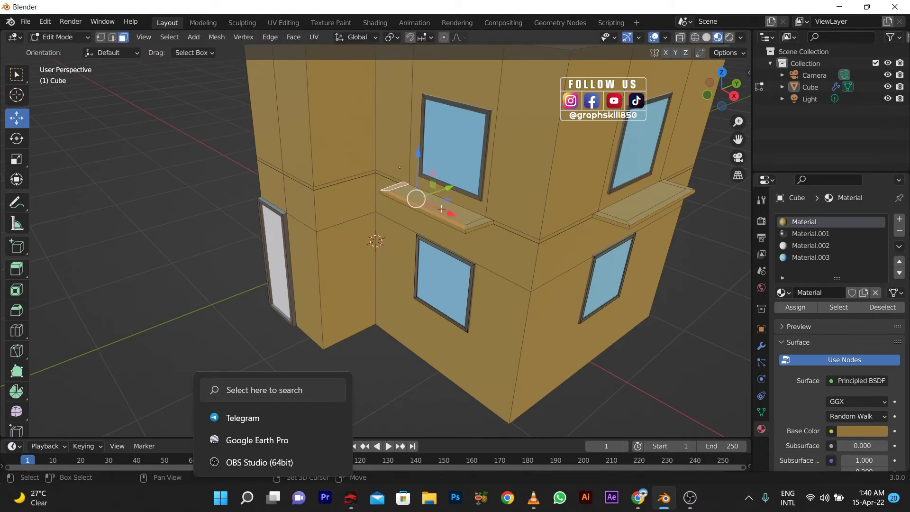
key("e")
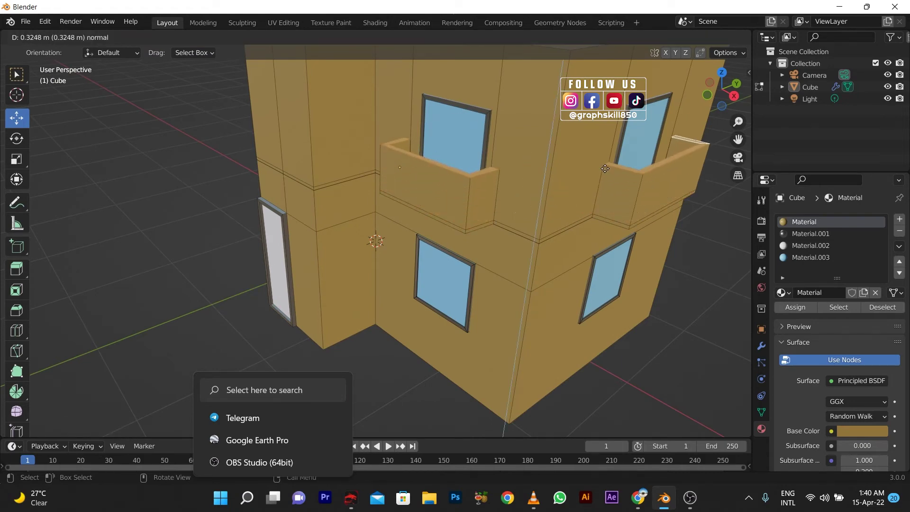
left_click(605, 168)
scroll(474, 213, "down", 3)
middle_click_drag(474, 213, 426, 190)
Loop-cut a new edge loop across the wall band above the door
scroll(426, 190, "up", 3)
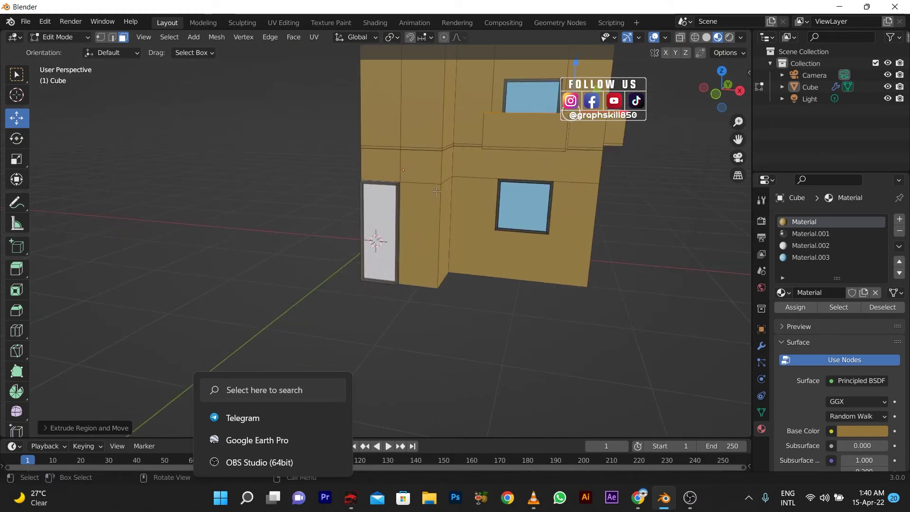
left_click(395, 152)
key("ctrl+r")
left_click(407, 162)
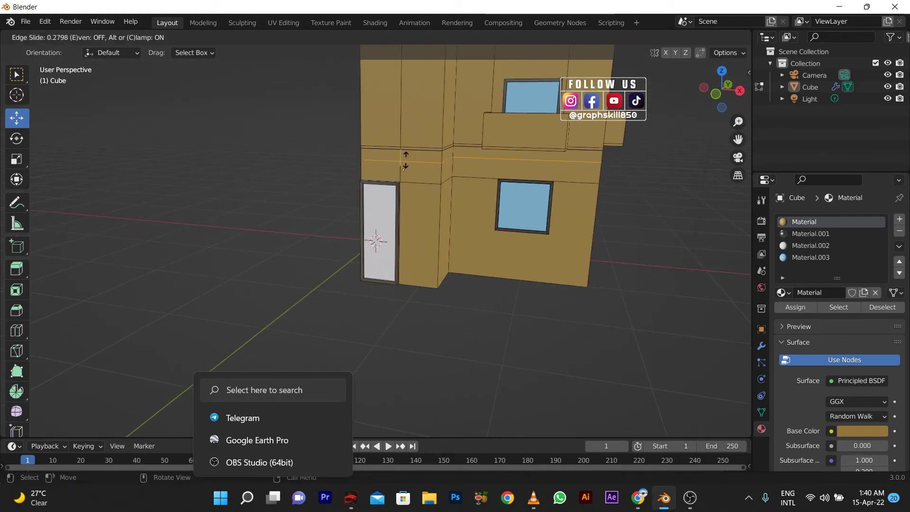
left_click(404, 151)
Extrude the thin face loop between the floors outward along normals into a trim band
scroll(377, 153, "up", 2)
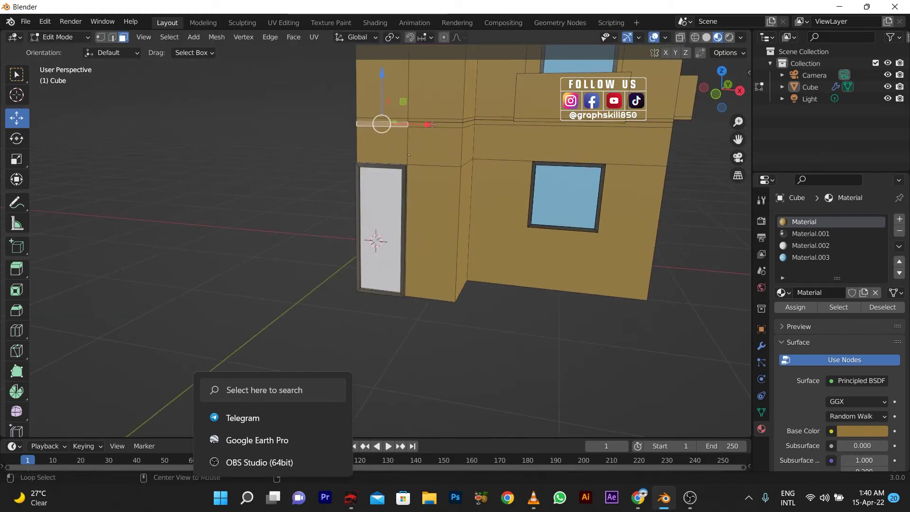
left_click(458, 175, "alt")
scroll(483, 240, "up", 3)
left_click(365, 210, "alt")
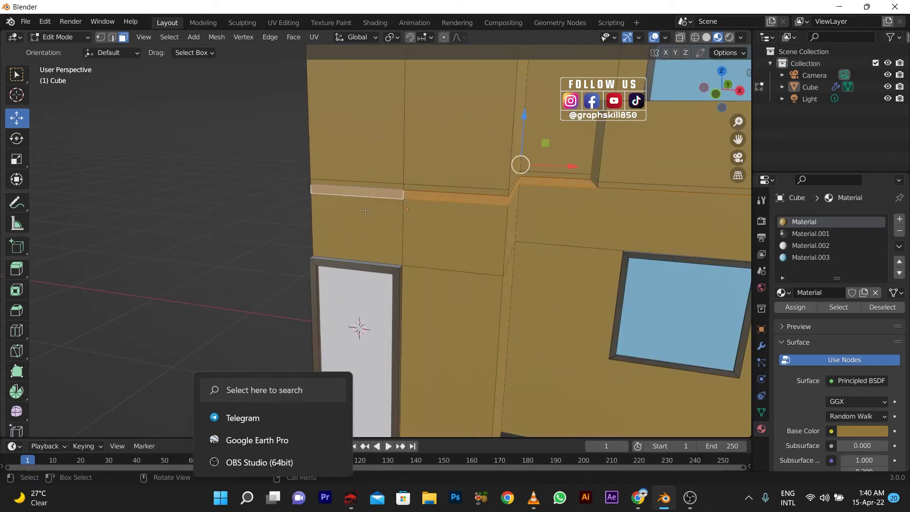
scroll(365, 210, "down", 5)
key("alt+e")
left_click(378, 224)
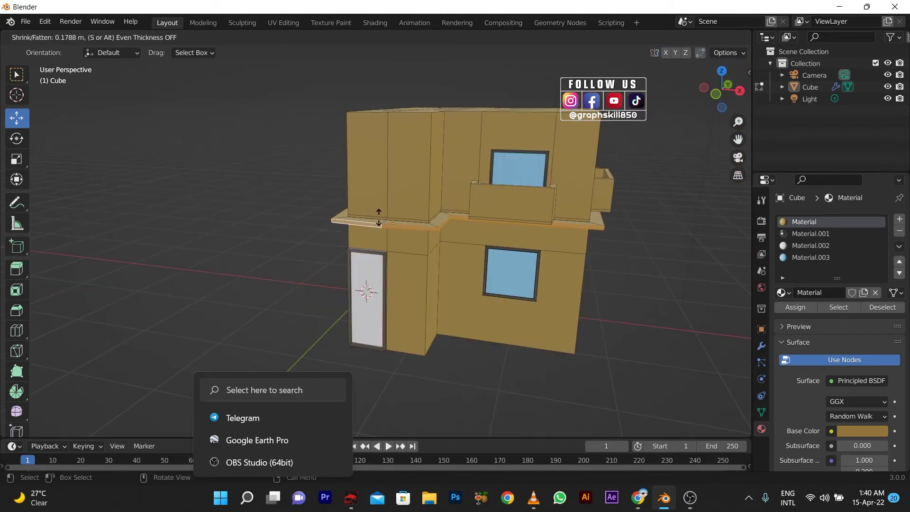
left_click(383, 220)
Assign the white Material.002 to the trim band and clear the selection
middle_click_drag(383, 219, 361, 263)
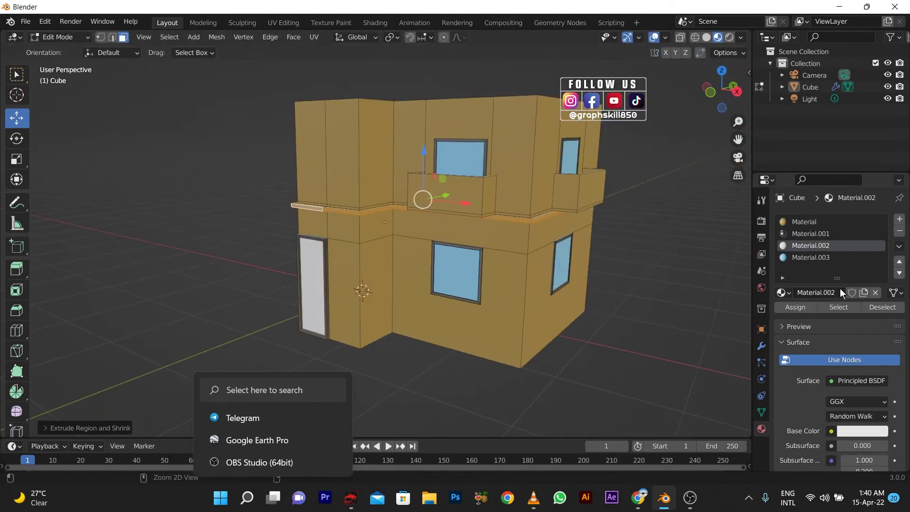
middle_click_drag(514, 298, 502, 307)
left_click(795, 307)
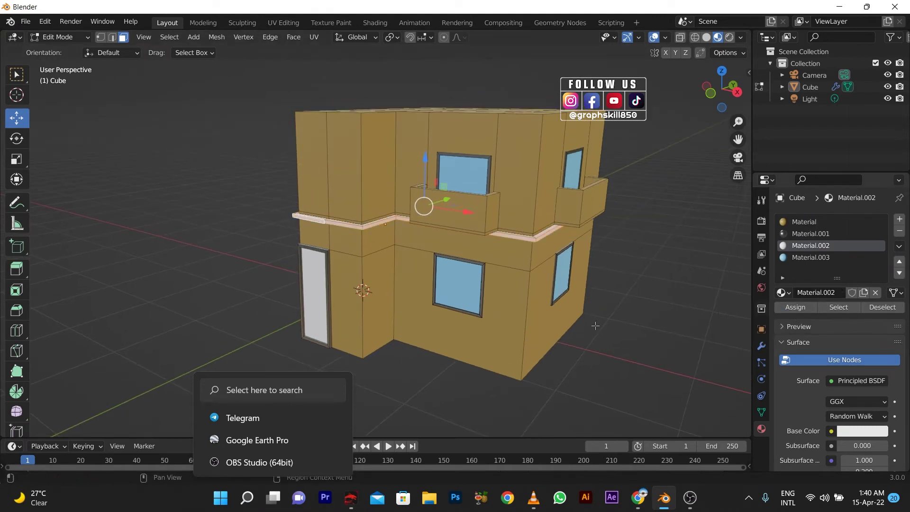
key("alt+a")
Select the whole connected upper floor, including its tan walls and blue windows
mouse_move(407, 341)
middle_mouse_down()
mouse_move(396, 346)
mouse_move(418, 297)
mouse_move(393, 213)
middle_mouse_up()
left_click(386, 175)
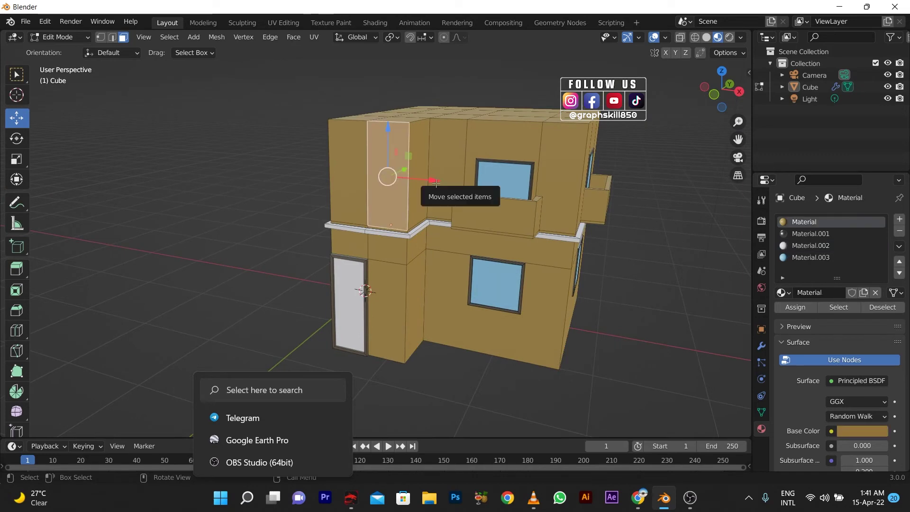
key("ctrl+l")
left_click(489, 177, "shift")
key("shift+l")
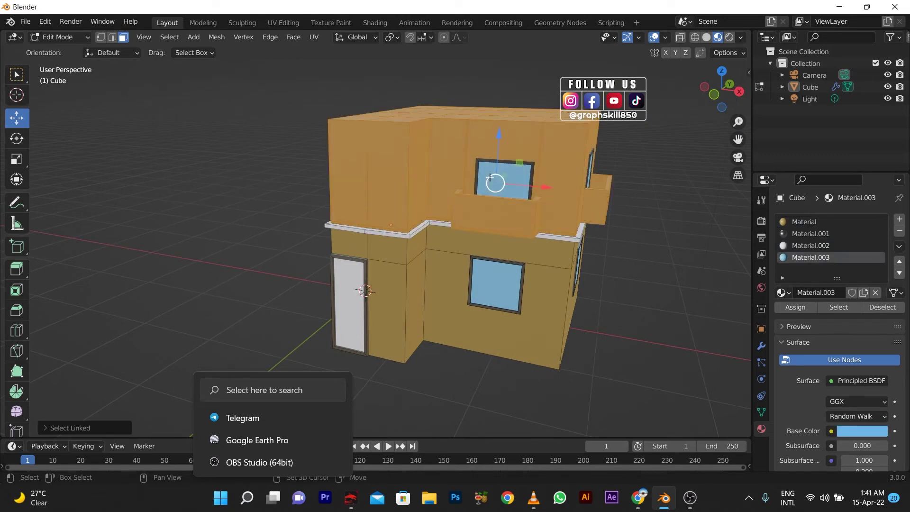
left_click(455, 176)
key("ctrl+l")
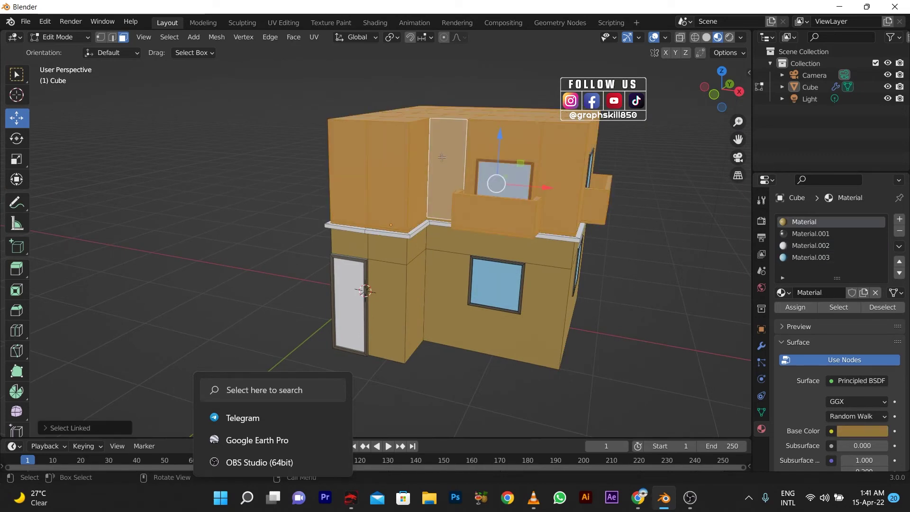
middle_click_drag(464, 190, 436, 207)
left_click(465, 255, "shift")
key("ctrl+l")
middle_click_drag(465, 256, 379, 251)
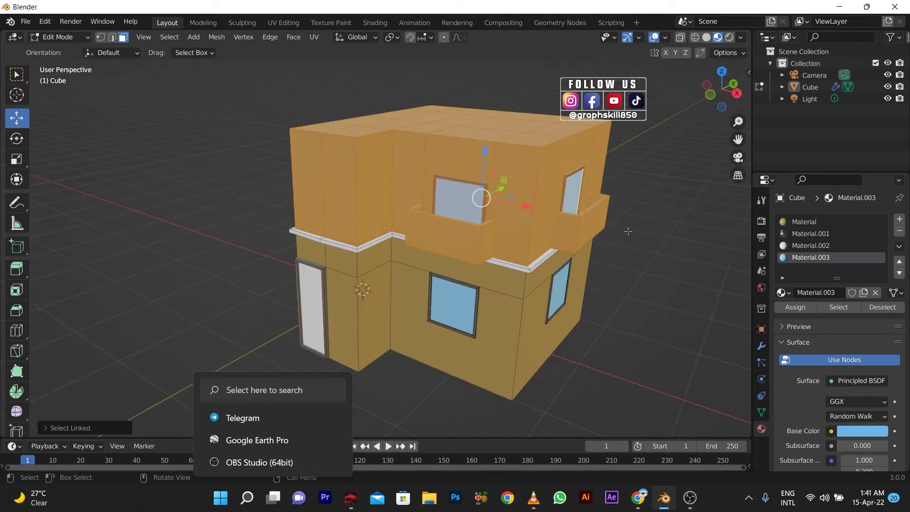
left_click(761, 345)
Add an Array modifier, then apply the Mirror modifier and remove the Array
left_click(839, 219)
left_click(690, 254)
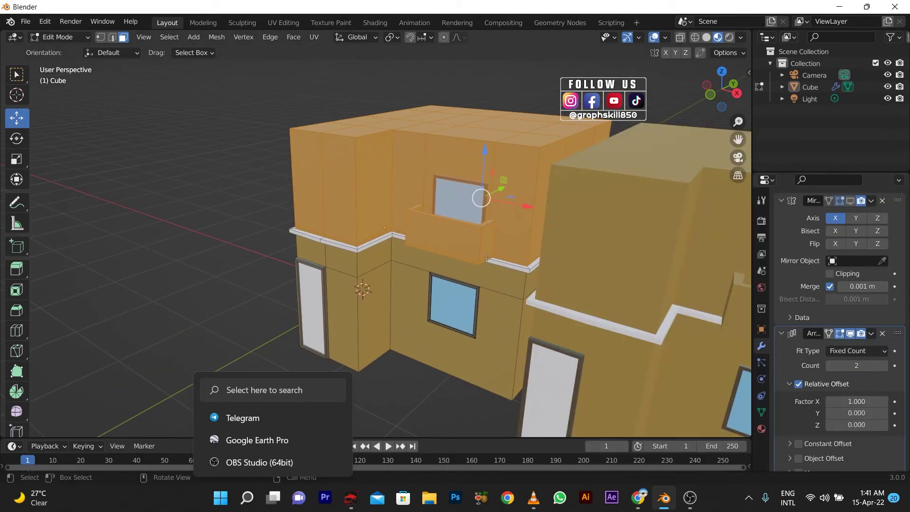
scroll(487, 258, "down", 3)
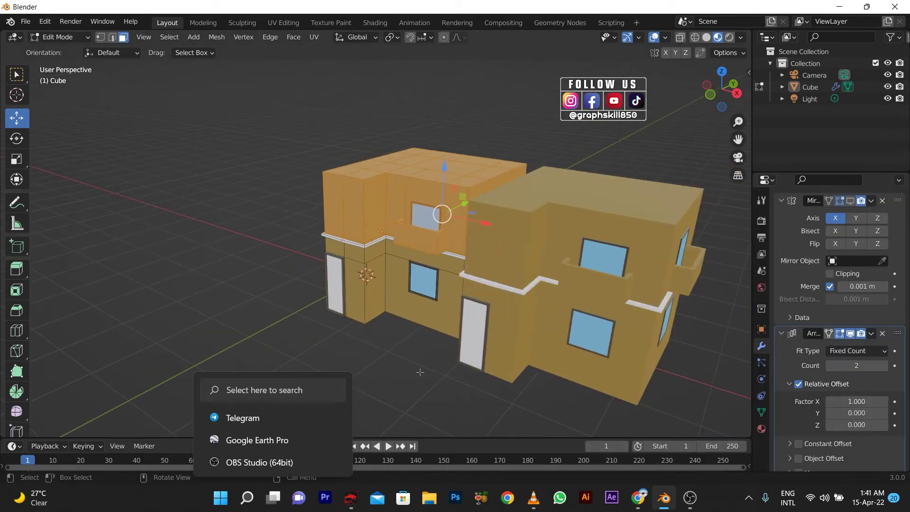
key("alt+a")
key("Tab")
key("ctrl+a")
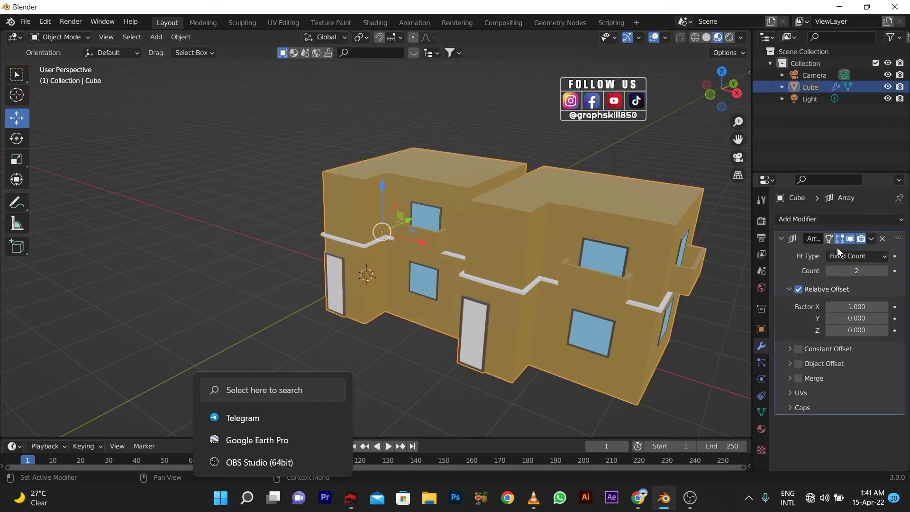
key("ctrl+x")
Select the connected upper floor and separate it into its own object, Cube.001
key("Tab")
left_click(368, 188, "alt")
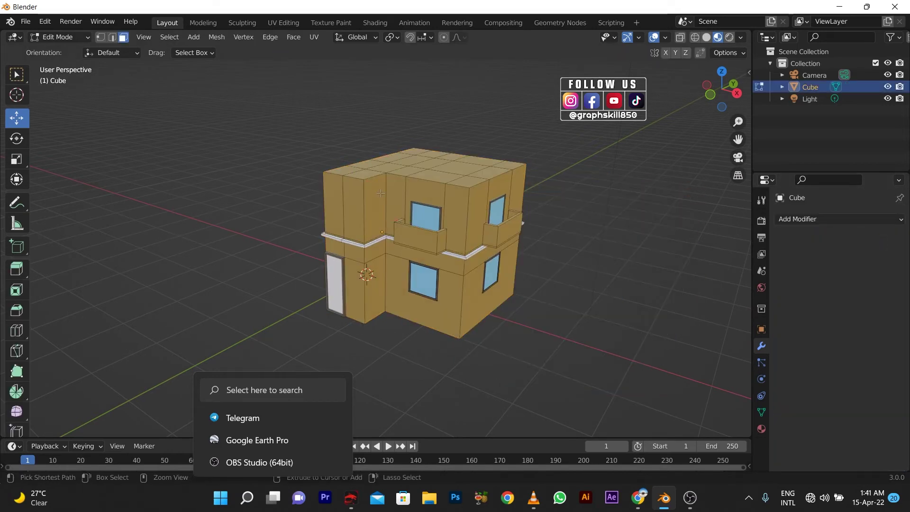
key("ctrl+l")
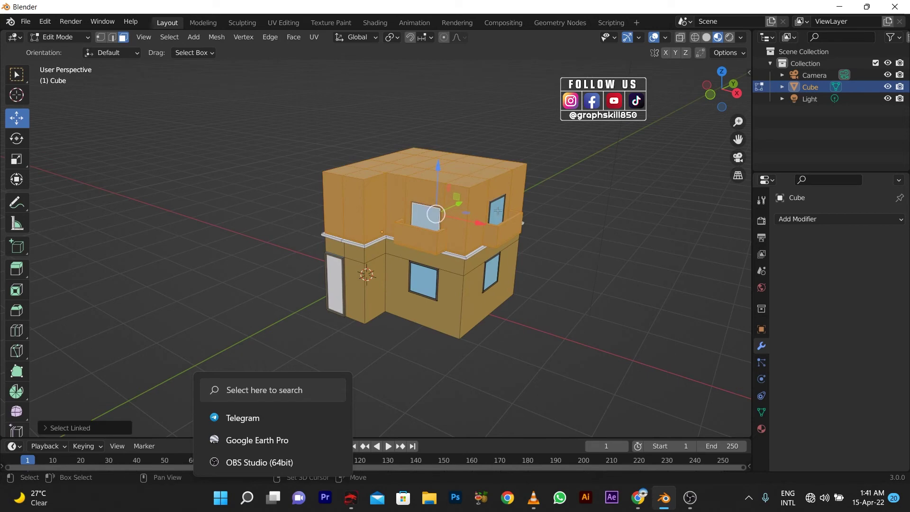
right_click(402, 206)
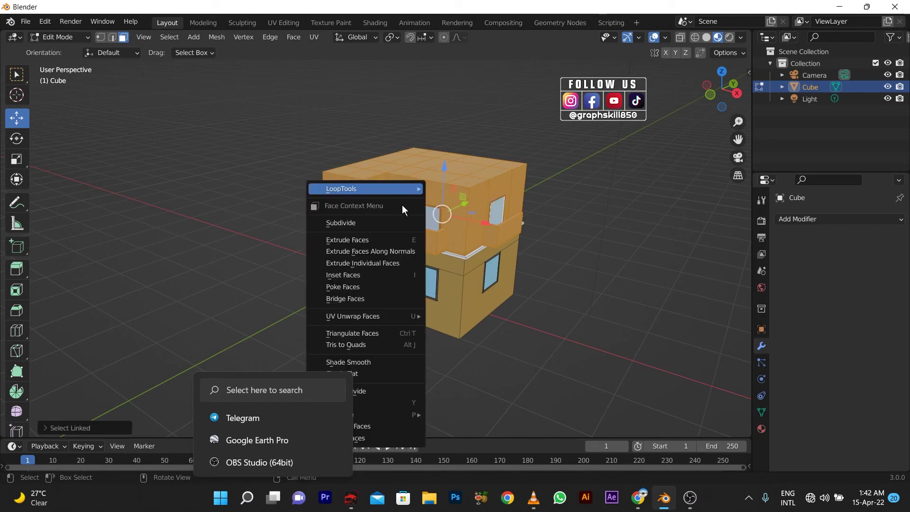
left_click(198, 401)
key("ctrl+z")
right_click(338, 402)
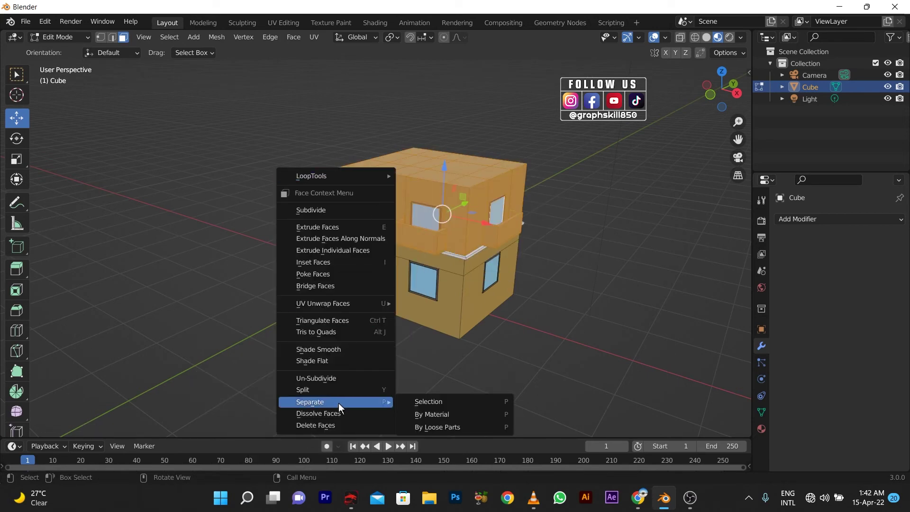
left_click(459, 402)
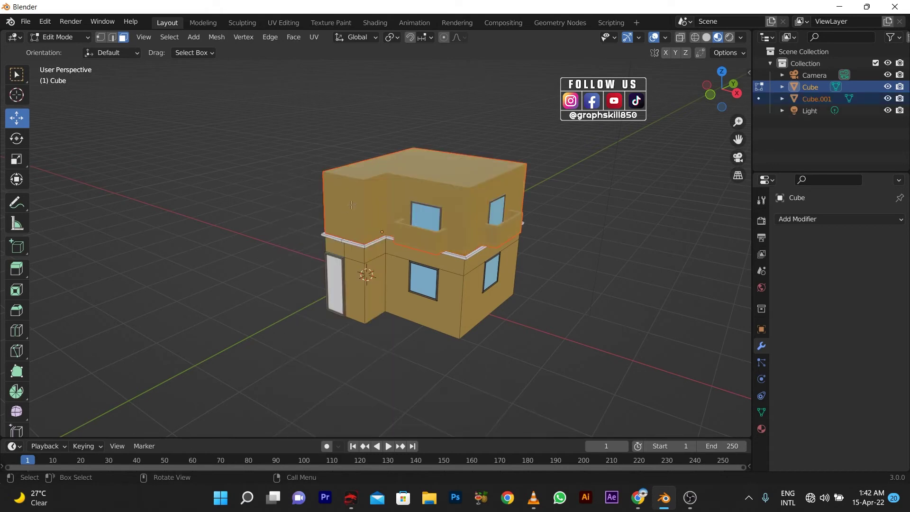
key("Tab")
Give Cube.001 an Array modifier with relative Z offset 1 and count 7
left_click(382, 204)
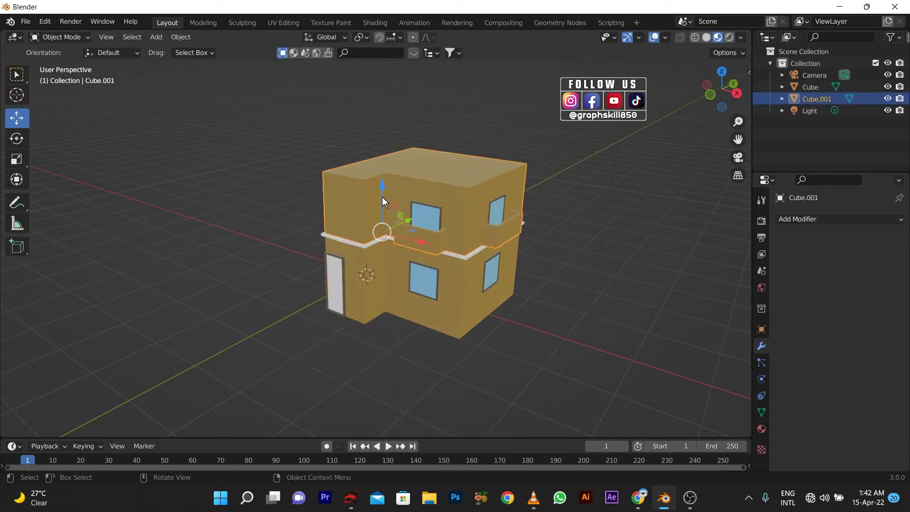
left_click_drag(382, 197, 370, 215)
key("ctrl+z")
left_click(805, 219)
left_click(667, 251)
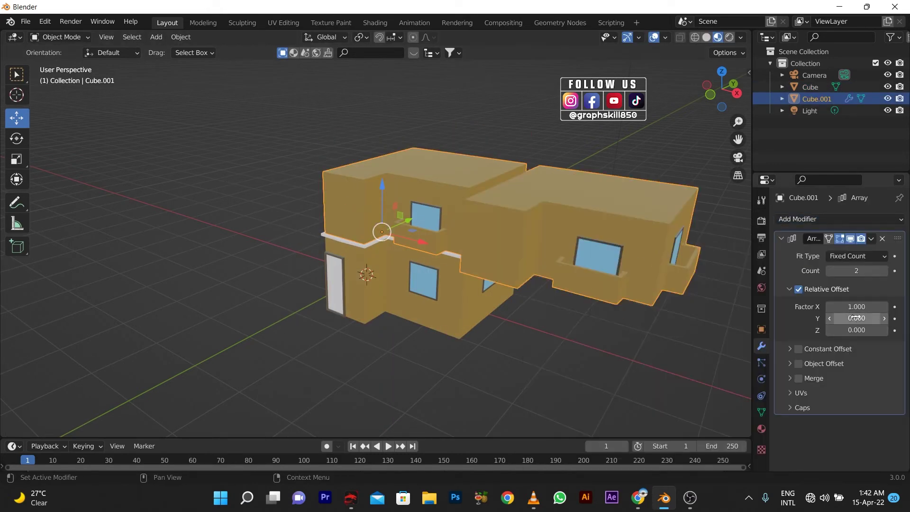
type("1")
key("Return")
double_click(856, 307)
type("0")
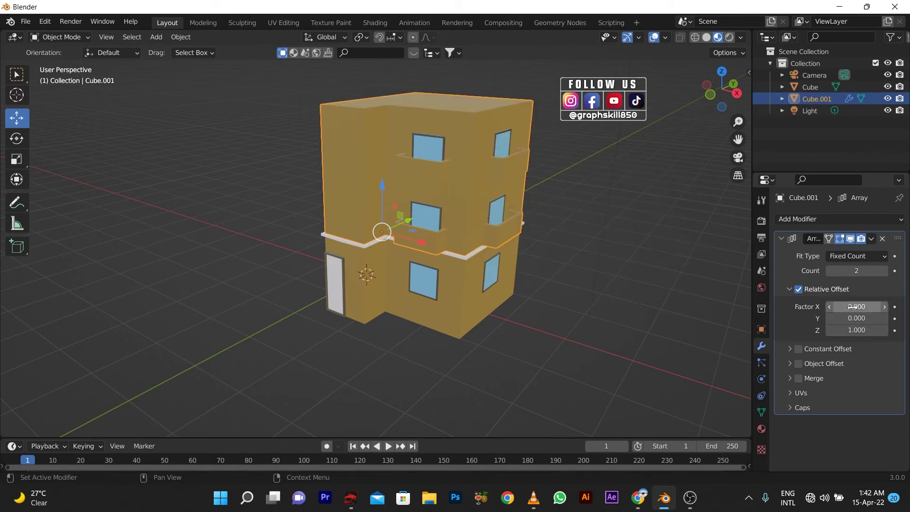
left_click_drag(856, 271, 881, 271)
mouse_move(618, 289)
middle_mouse_down()
mouse_move(346, 288)
mouse_move(335, 236)
middle_mouse_up()
scroll(351, 207, "up", 3)
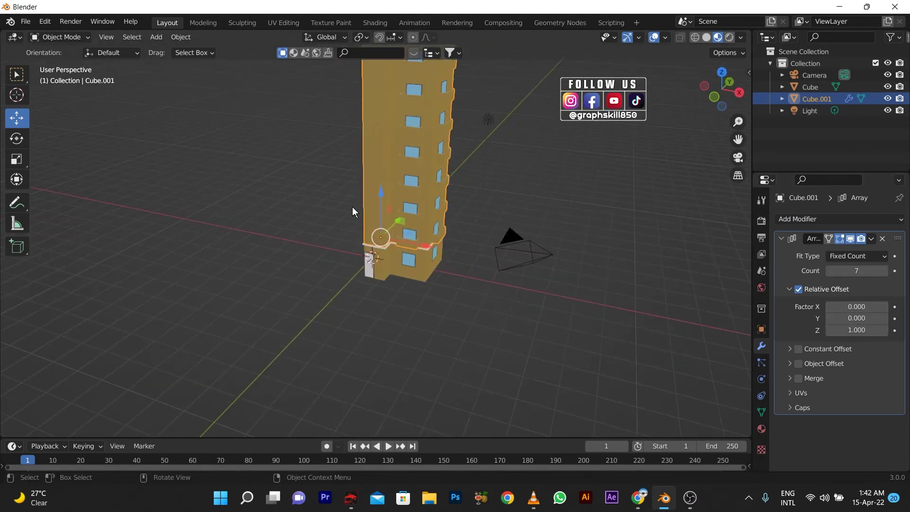
scroll(382, 270, "up", 2)
Add a Mirror modifier to both the ground floor Cube and the tower Cube.001
left_click(382, 270)
left_click(831, 219)
left_click(662, 238)
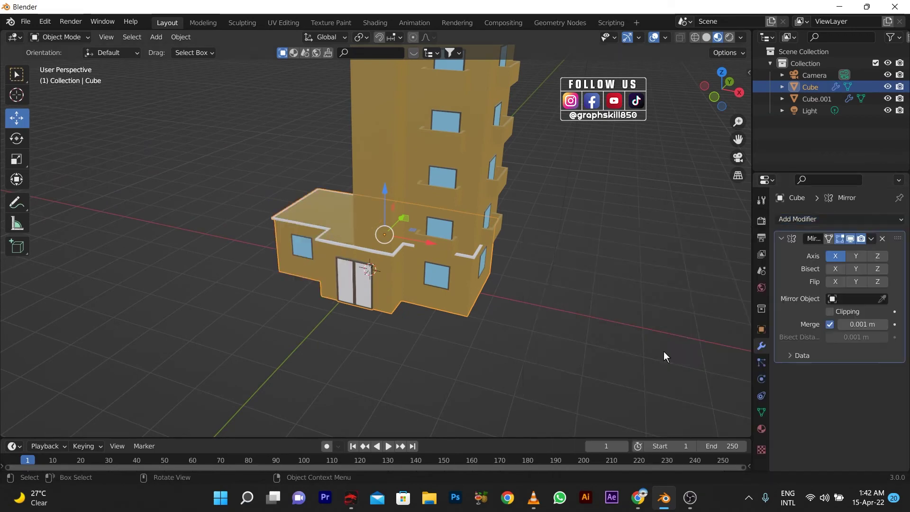
scroll(547, 333, "down", 2)
left_click(817, 99)
left_click(821, 220)
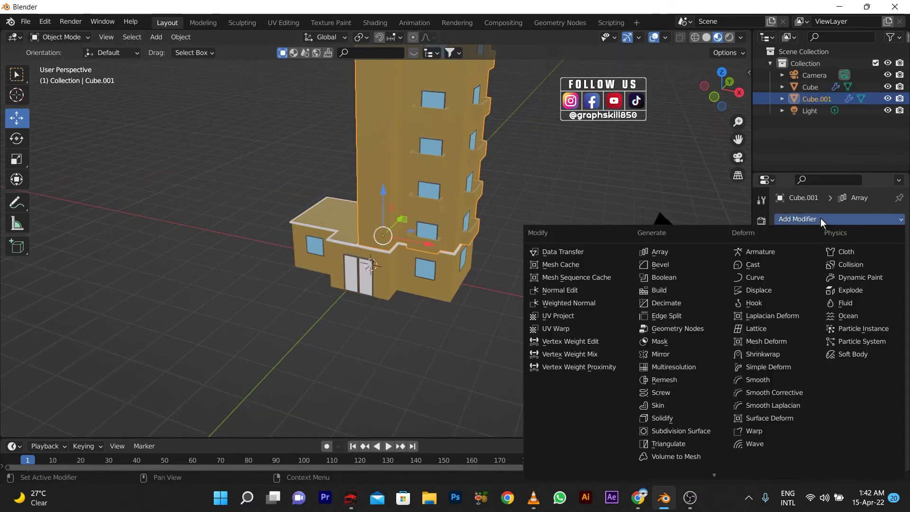
left_click(667, 357)
Orbit around the building and enter Edit Mode on the tower
mouse_move(407, 304)
middle_mouse_down()
mouse_move(413, 321)
mouse_move(370, 351)
mouse_move(366, 122)
mouse_move(450, 216)
mouse_move(402, 231)
middle_mouse_up()
scroll(360, 361, "up", 3)
scroll(360, 361, "down", 2)
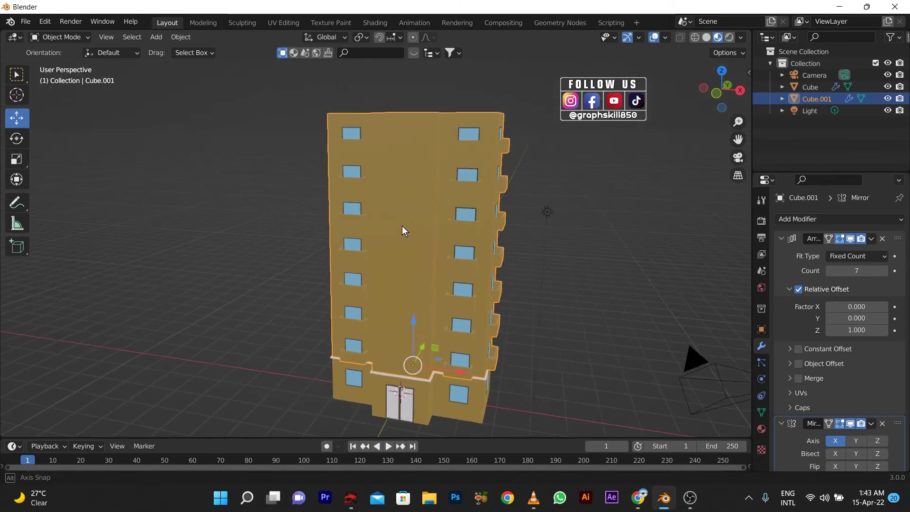
key("Tab")
scroll(465, 289, "up", 2)
scroll(465, 289, "up", 4)
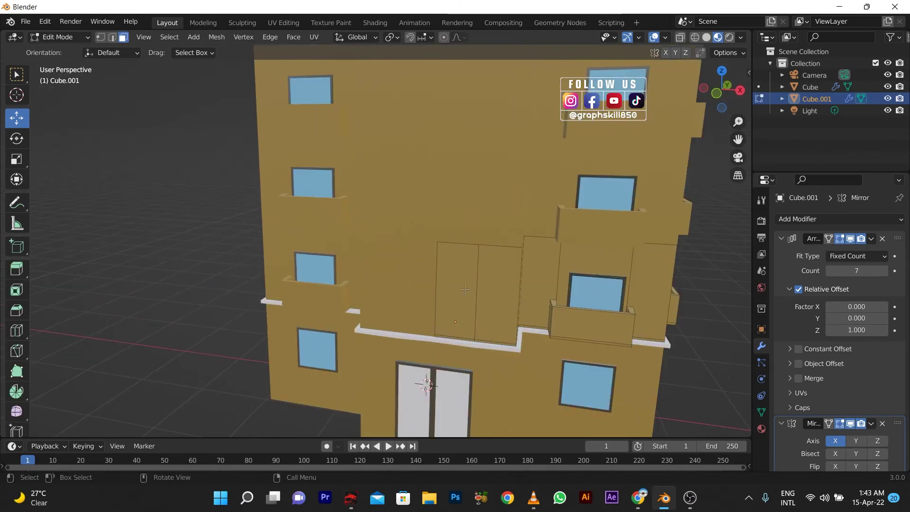
Extrude the left wall panel above the entrance and squash it along Z
left_click(437, 295)
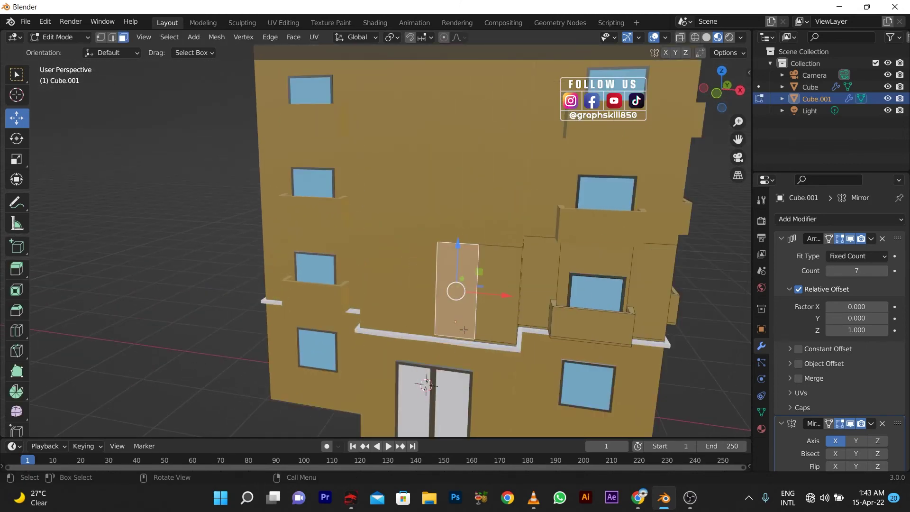
key("l")
key("ctrl+z")
key("i")
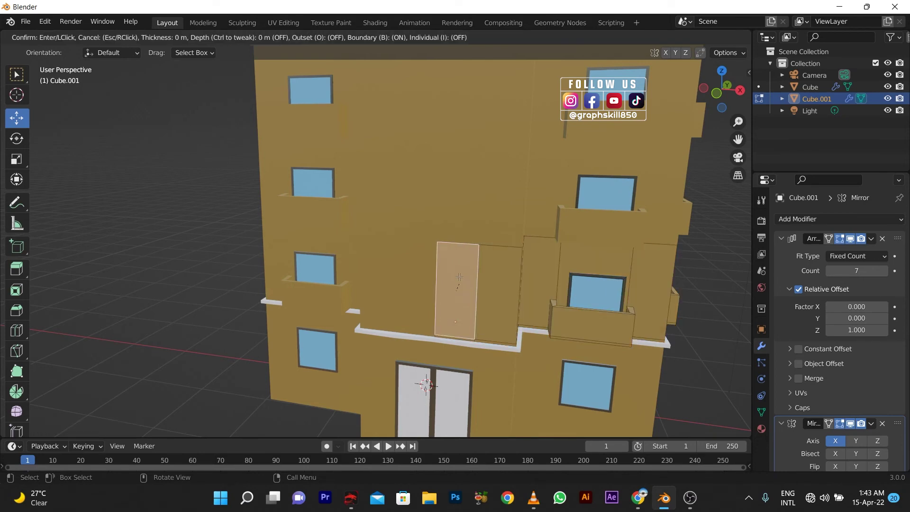
key("Escape")
key("e")
key("Escape")
key("s")
key("z")
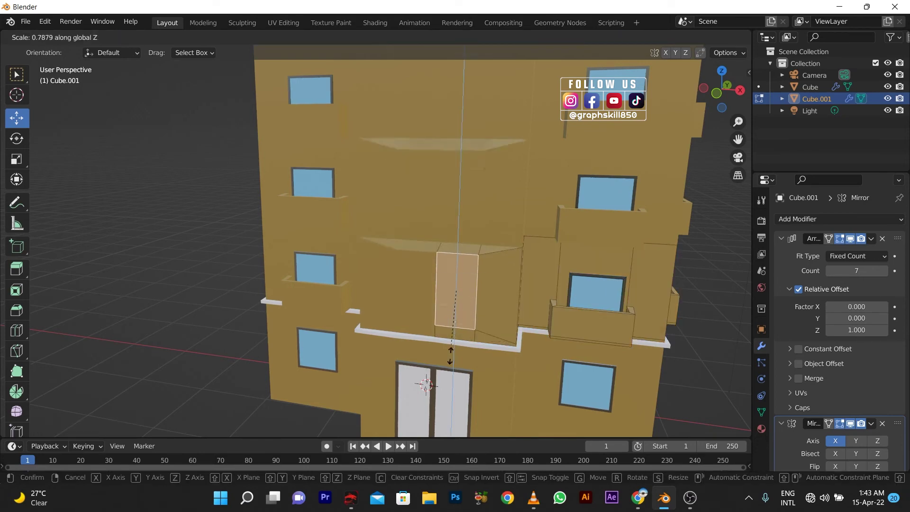
left_click(450, 356)
key("s")
key("z")
key("Escape")
Duplicate the balcony window onto the left wall and scale the copy down
middle_click_drag(424, 314, 289, 301)
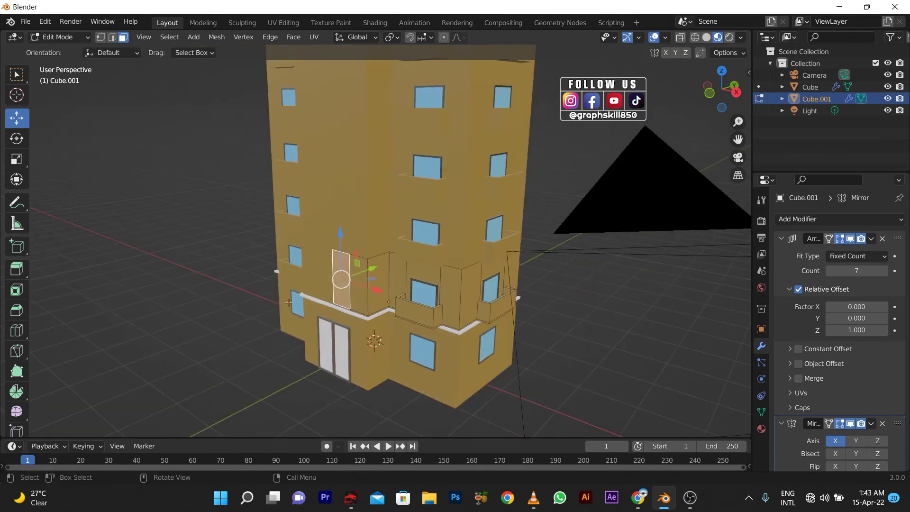
scroll(289, 302, "up", 1)
scroll(359, 298, "up", 2)
left_click(455, 329)
key("ctrl+l")
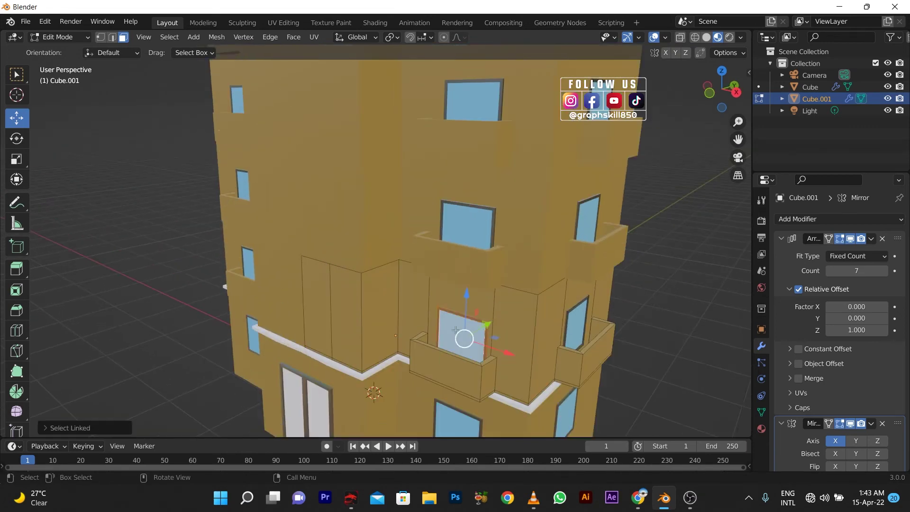
key("shift+d")
left_click(362, 344)
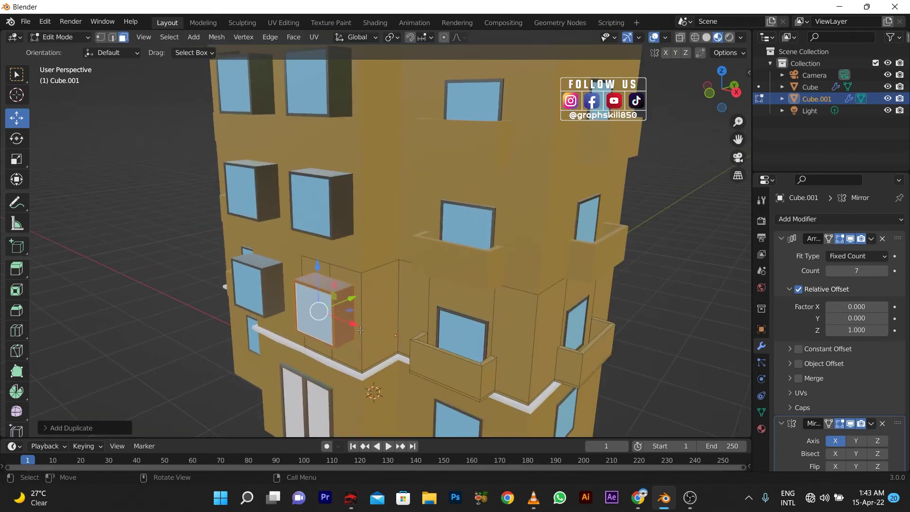
key("s")
left_click(351, 327)
In front view, move the smaller window copy along X beside the existing window
key("KP_1")
key("g")
key("x")
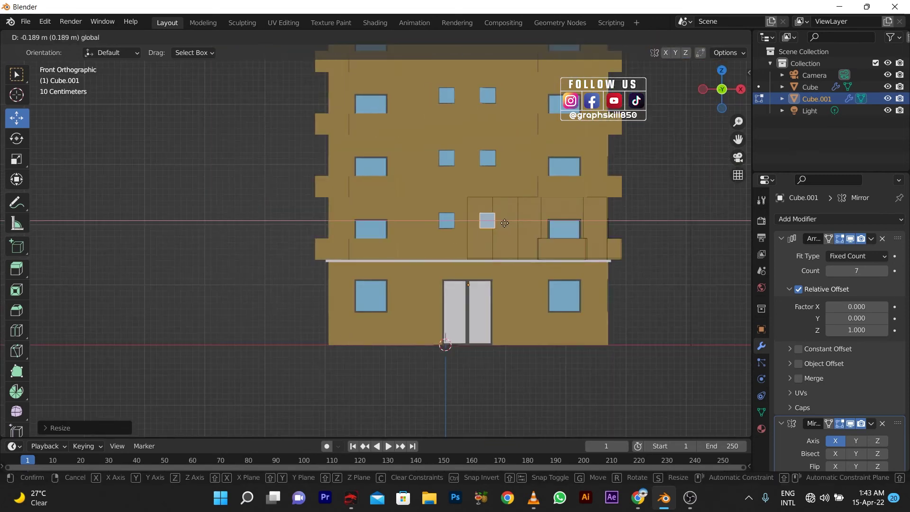
left_click(494, 221)
middle_click_drag(494, 221, 332, 285)
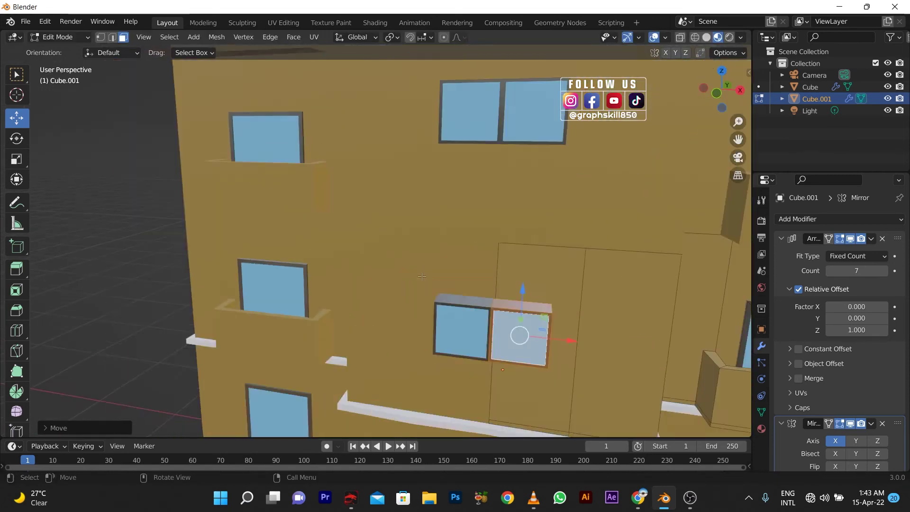
scroll(331, 284, "up", 4)
key("g")
left_click(256, 346)
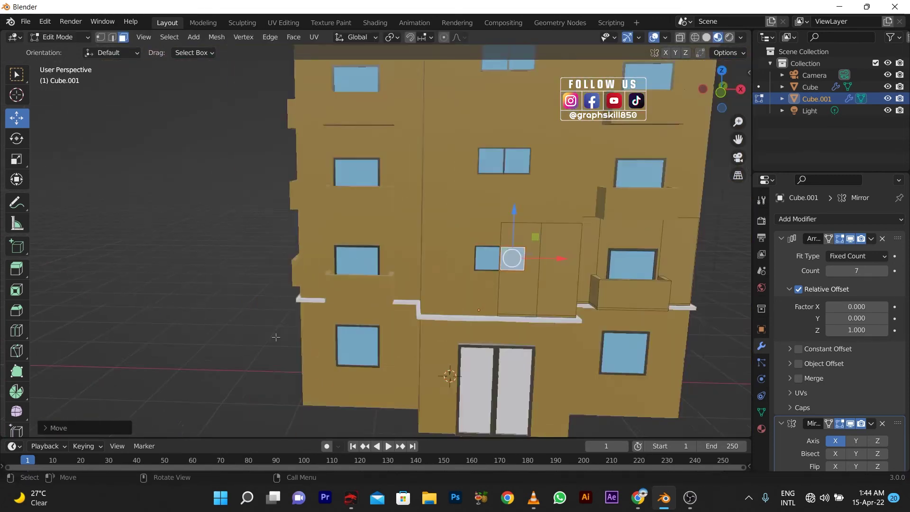
scroll(256, 346, "down", 5)
middle_click_drag(256, 346, 494, 236)
key("Tab")
Apply the tower's Array and Mirror modifiers
left_click(870, 238)
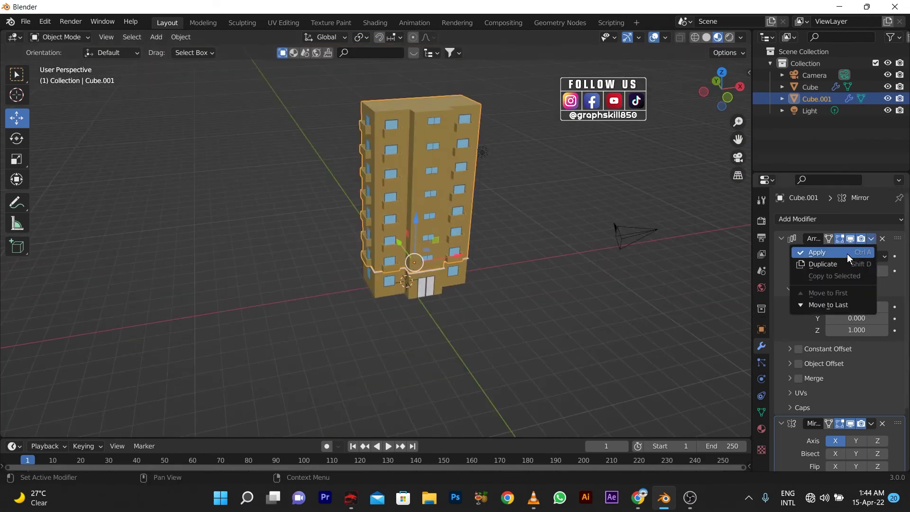
left_click(846, 251)
left_click(871, 239)
mouse_move(544, 308)
middle_mouse_down()
mouse_move(390, 324)
mouse_move(477, 217)
mouse_move(432, 345)
mouse_move(450, 228)
middle_mouse_up()
scroll(476, 218, "up", 3)
In Edit Mode, select all the tower's roof faces
key("Tab")
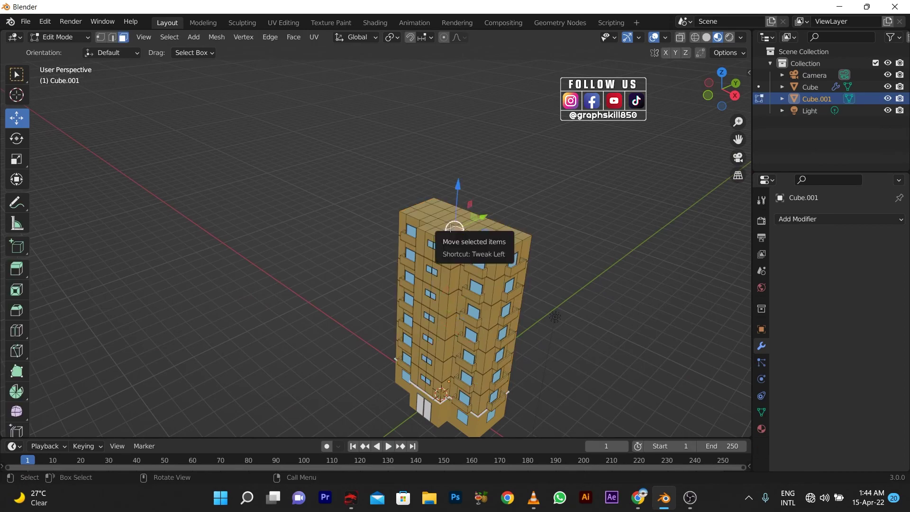
scroll(456, 237, "up", 4)
left_click(564, 197, "alt")
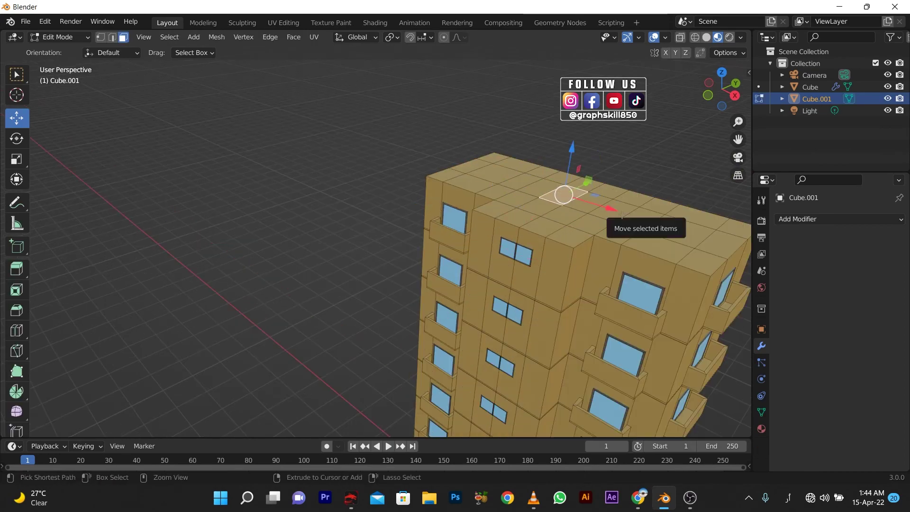
key("ctrl+KP_Subtract")
scroll(581, 200, "down", 5)
scroll(583, 202, "up", 2)
scroll(582, 201, "up", 2)
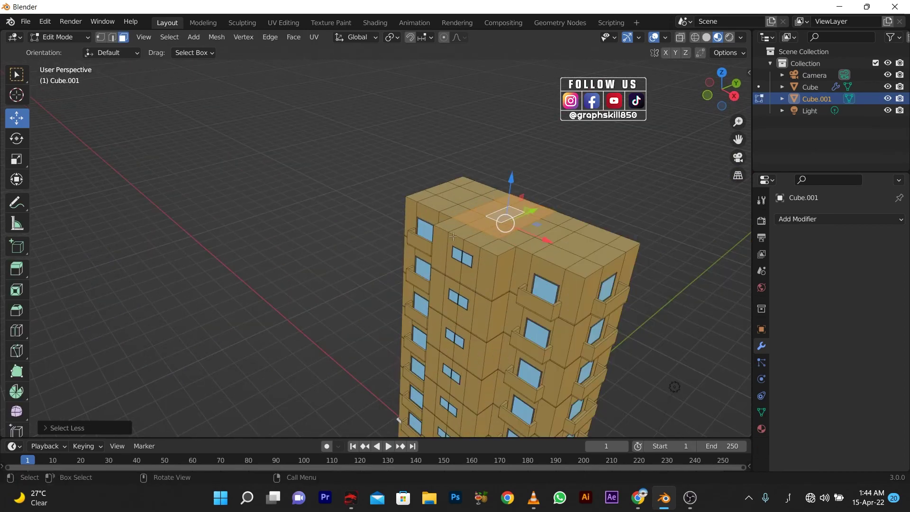
left_click(485, 244, "shift")
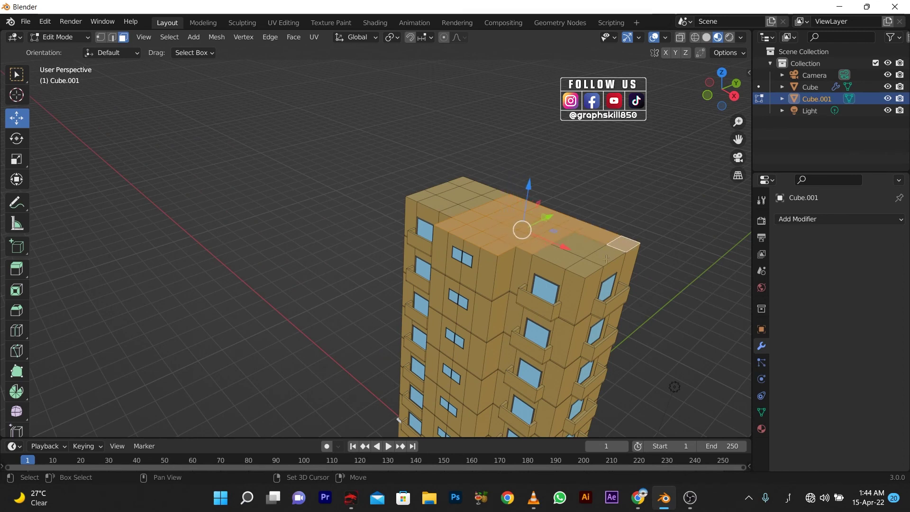
left_click(583, 266, "ctrl+shift")
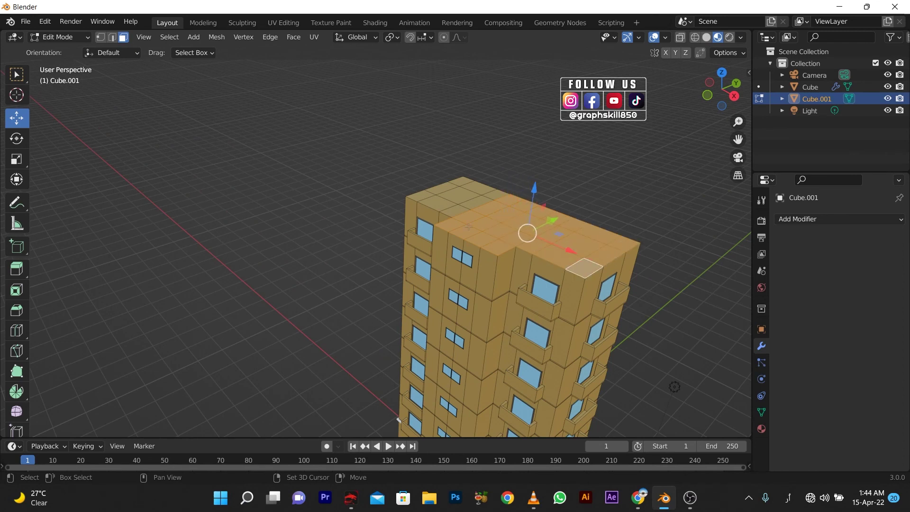
Inset the roof faces near the edge and extrude the rim into a parapet
key("i")
left_click(526, 301)
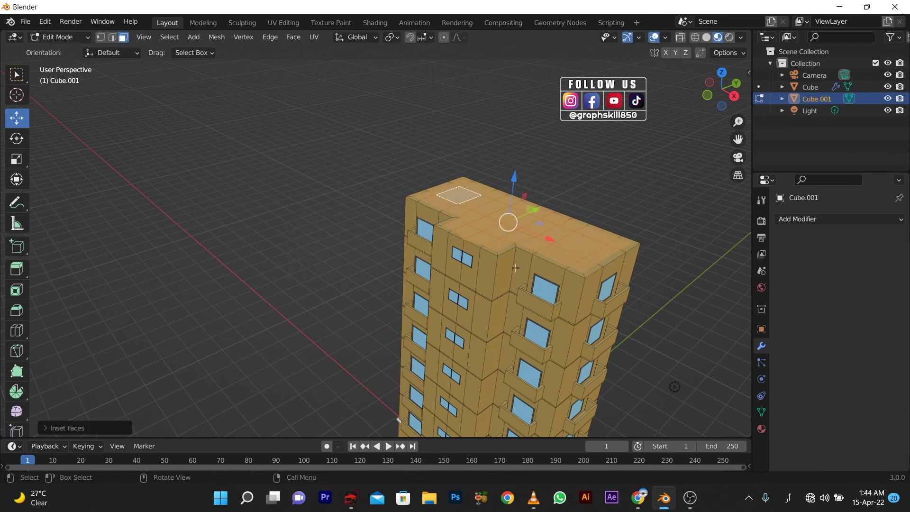
key("e")
left_click(474, 246)
scroll(478, 266, "up", 1)
scroll(483, 284, "up", 2)
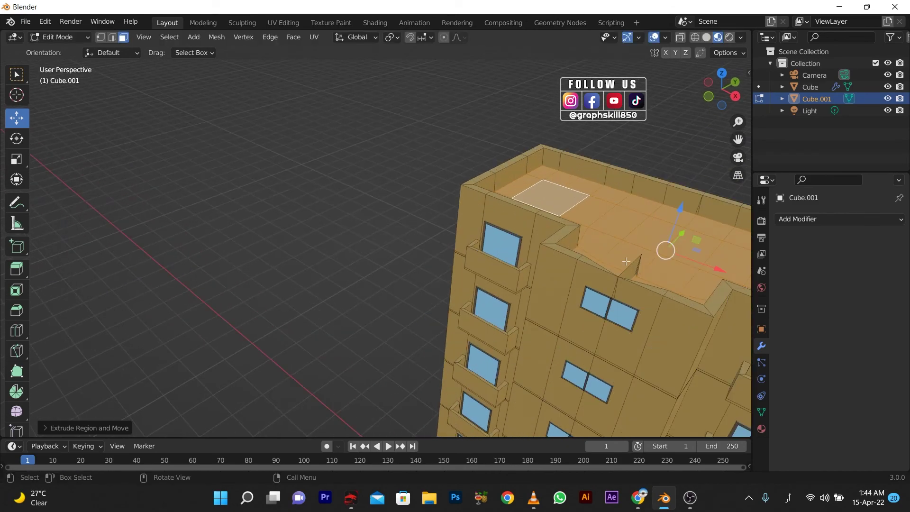
scroll(488, 308, "up", 2)
Move stray edges in edge mode to straighten the parapet corner
left_click(489, 307)
scroll(489, 307, "up", 2)
left_click(112, 38)
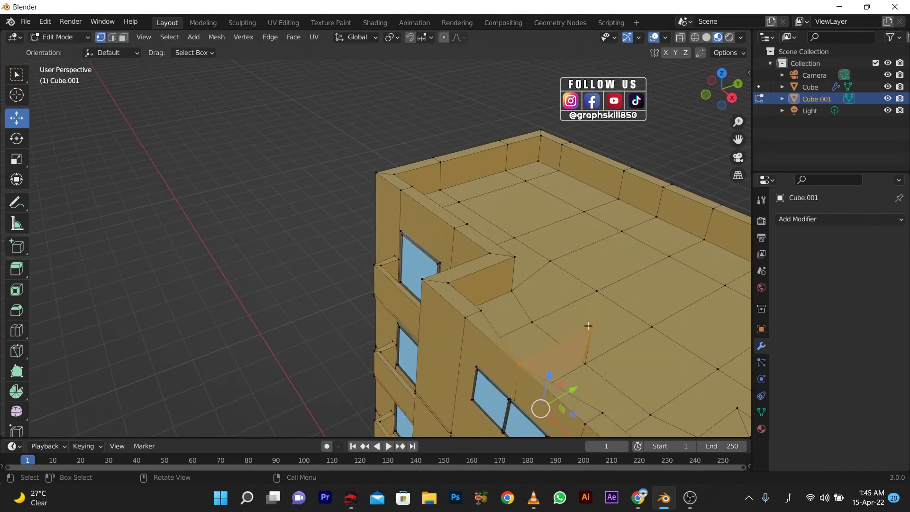
left_click_drag(588, 326, 571, 333)
left_click(532, 371)
scroll(336, 331, "down", 3)
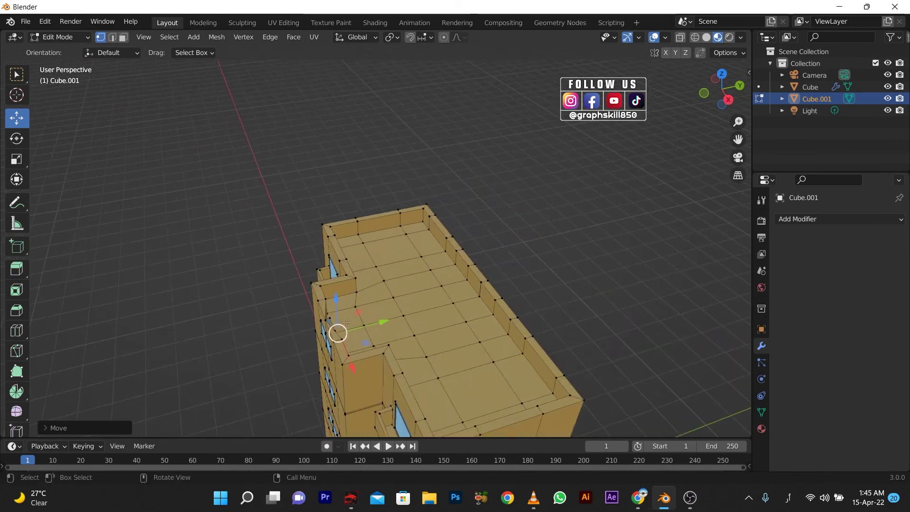
scroll(290, 357, "down", 1)
left_click_drag(307, 361, 364, 366)
scroll(365, 366, "down", 4)
Set Material.004's base colour on the tower Cube.001 to yellow-green (lime)
key("Tab")
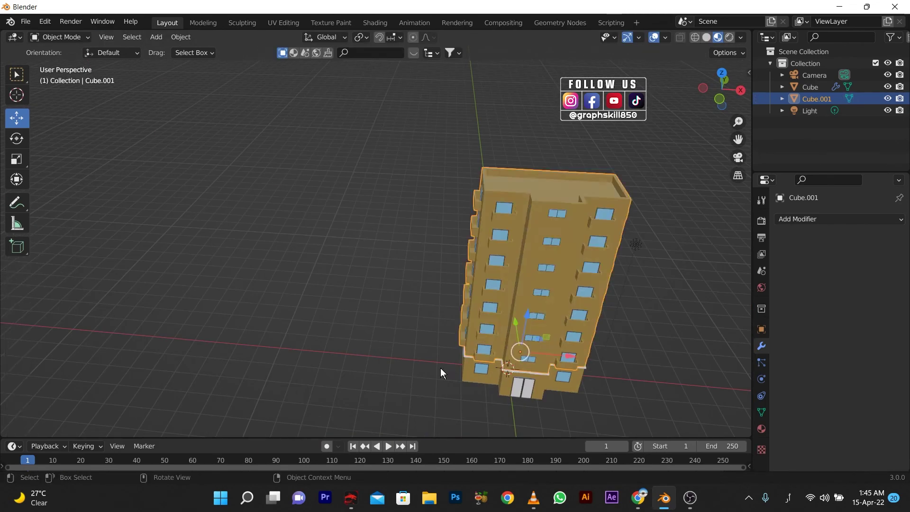
middle_click_drag(439, 367, 479, 359)
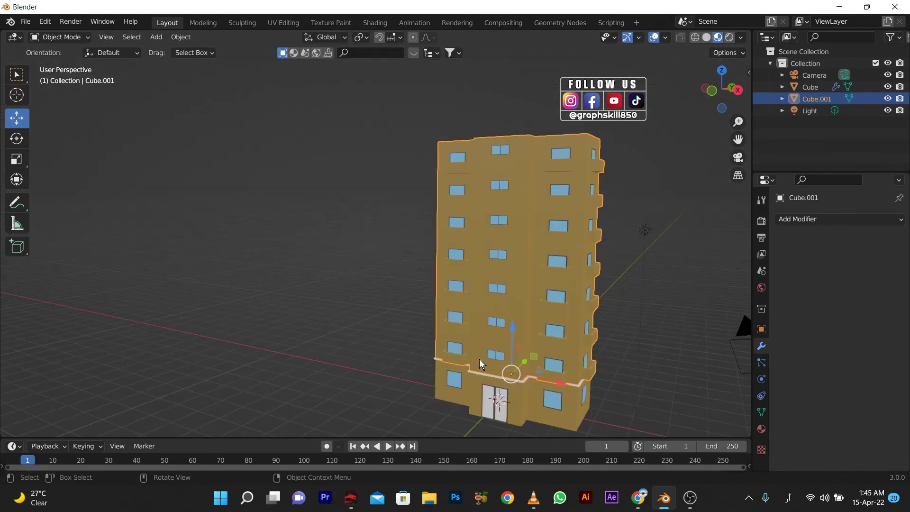
left_click(761, 429)
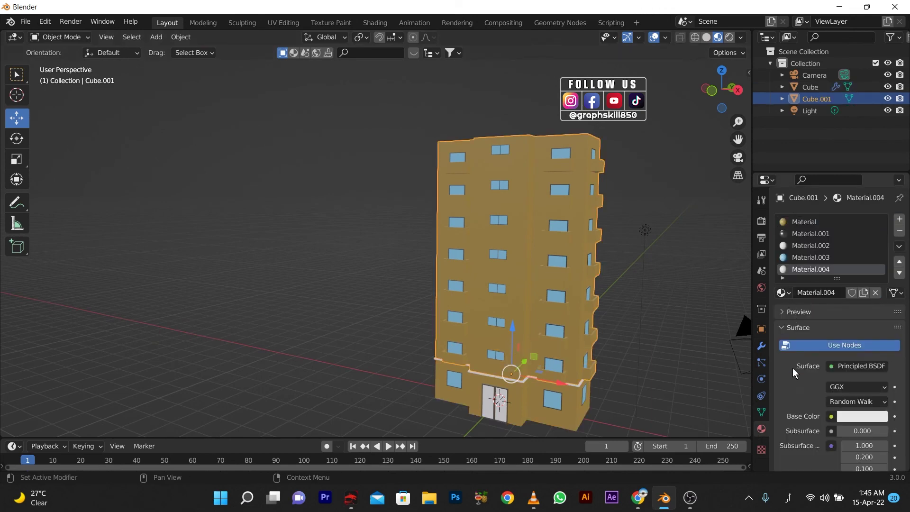
key("Tab")
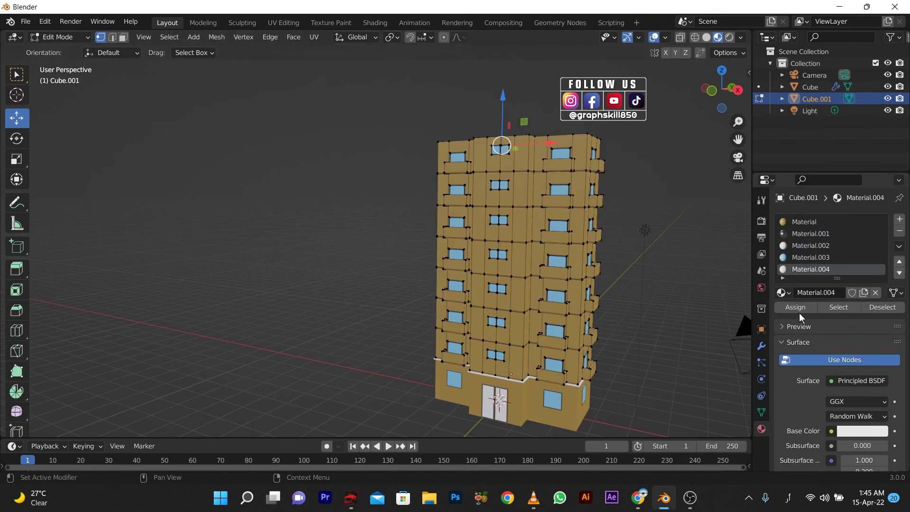
left_click(861, 431)
left_click(834, 280)
left_click(477, 333)
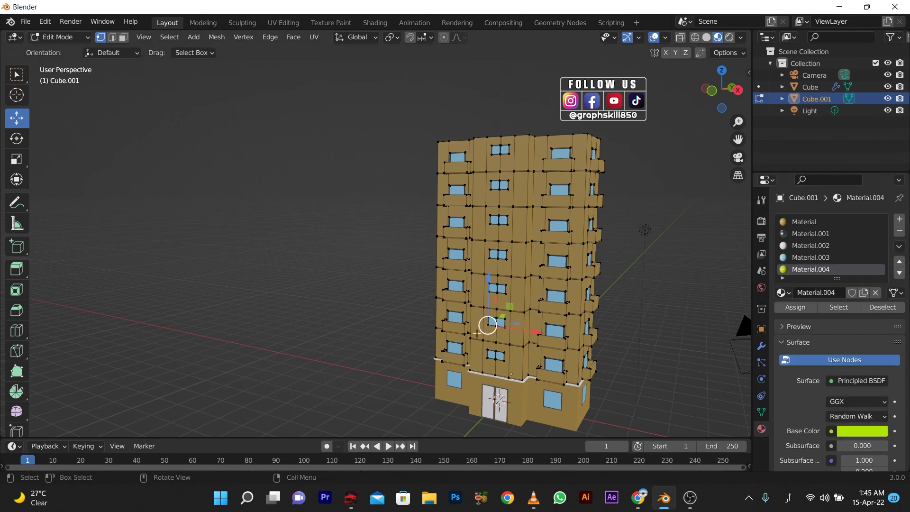
scroll(469, 332, "down", 4)
key("Tab")
middle_click_drag(469, 332, 419, 323)
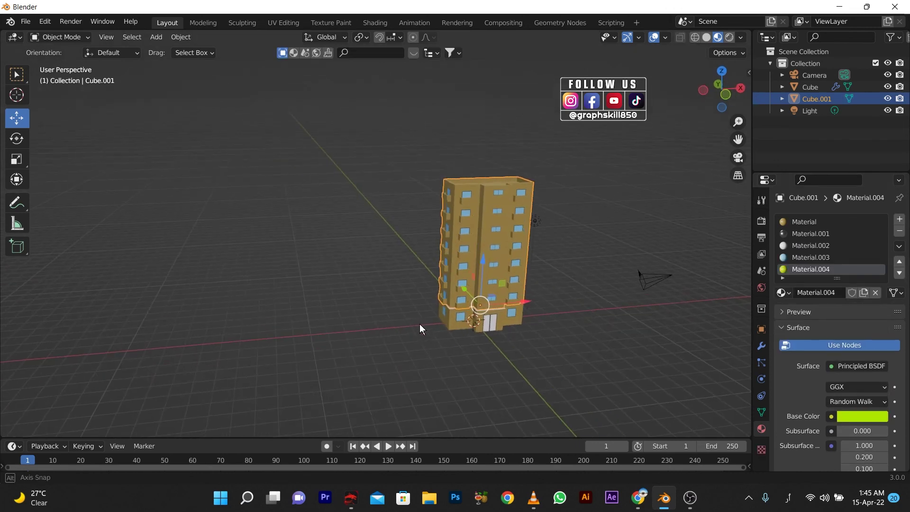
Move the point light up high above the tower to brighten it
left_click(535, 221)
scroll(535, 221, "up", 1)
key("g")
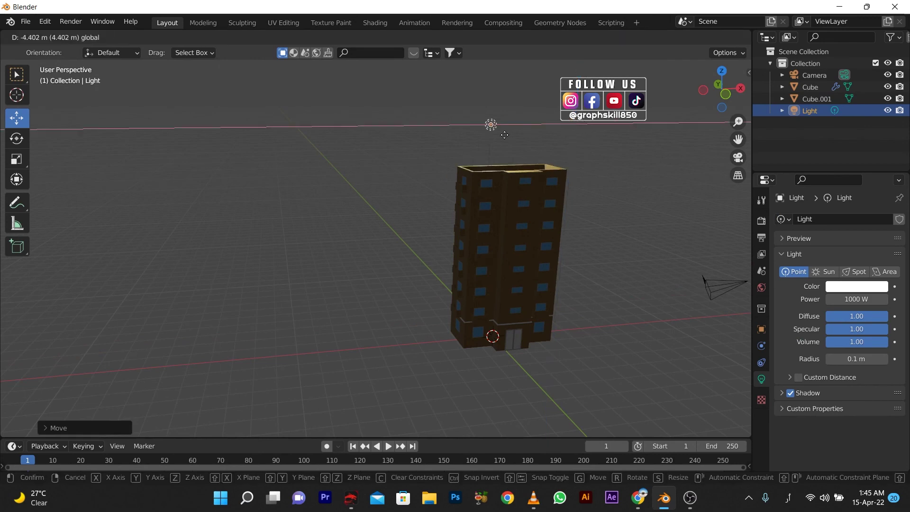
left_click(502, 98)
middle_click_drag(502, 97, 447, 102)
key("g")
left_click(473, 190)
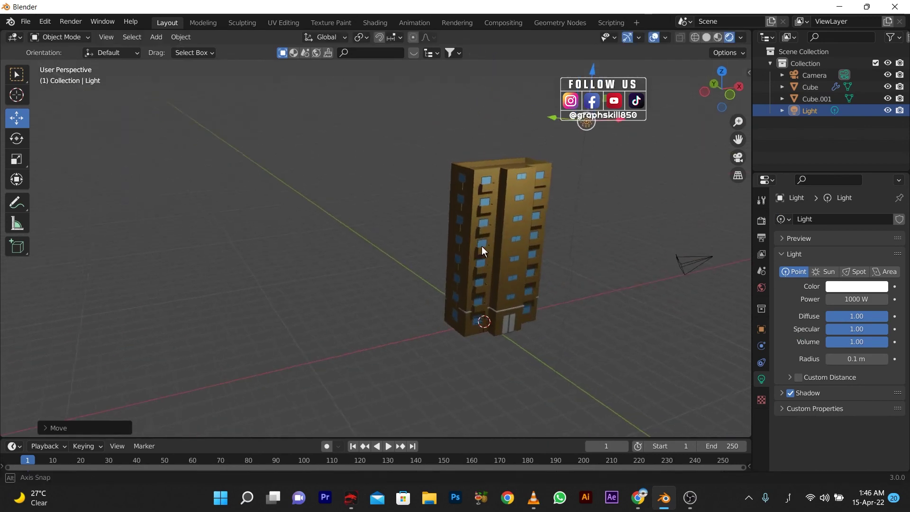
Add a plane scaled about 23× as a wide ground beneath the tower
key("shift+a")
left_click(534, 243)
key("s")
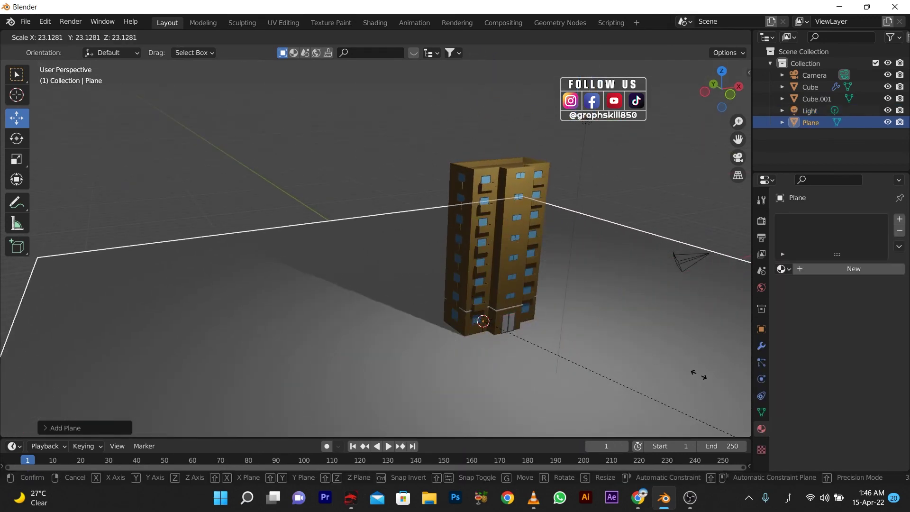
left_click(564, 132)
left_click(502, 214)
left_click(586, 120)
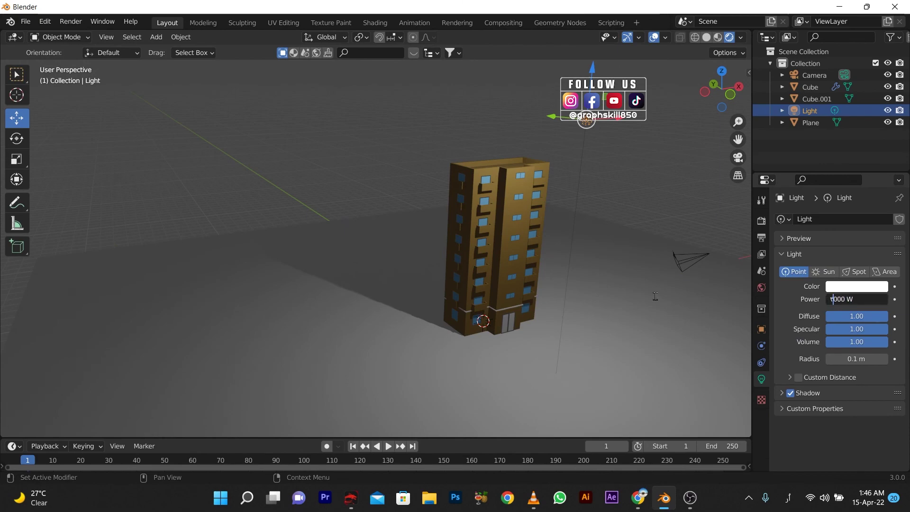